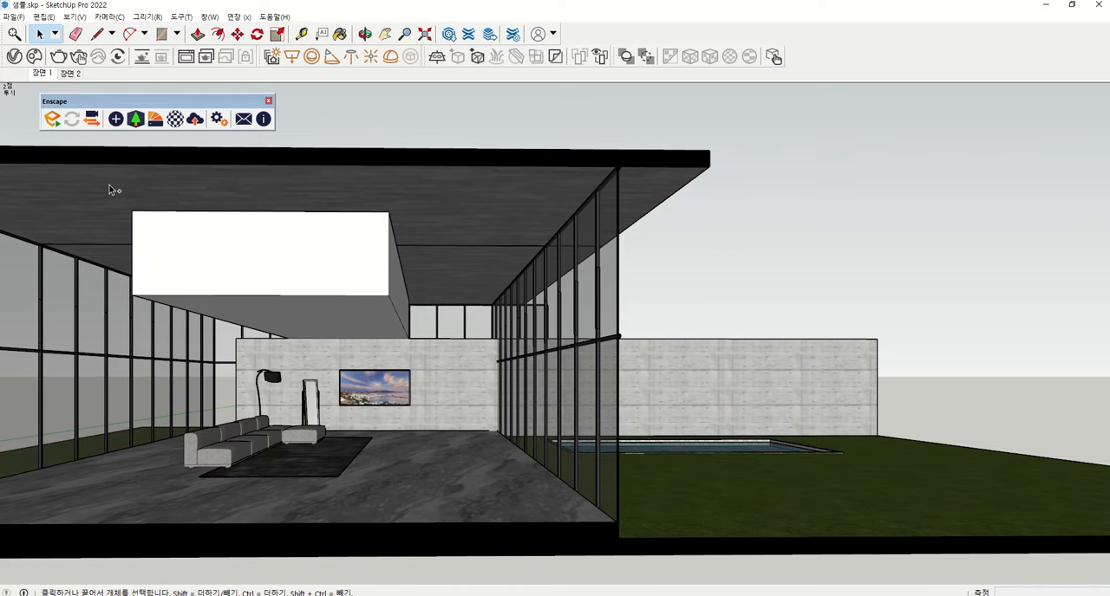
Start the Enscape renderer in its own window and position it over the model view
mouse_move(52, 136)
left_mouse_down()
mouse_move(30, 128)
mouse_move(38, 101)
mouse_move(66, 111)
mouse_move(62, 135)
mouse_move(49, 135)
left_mouse_up()
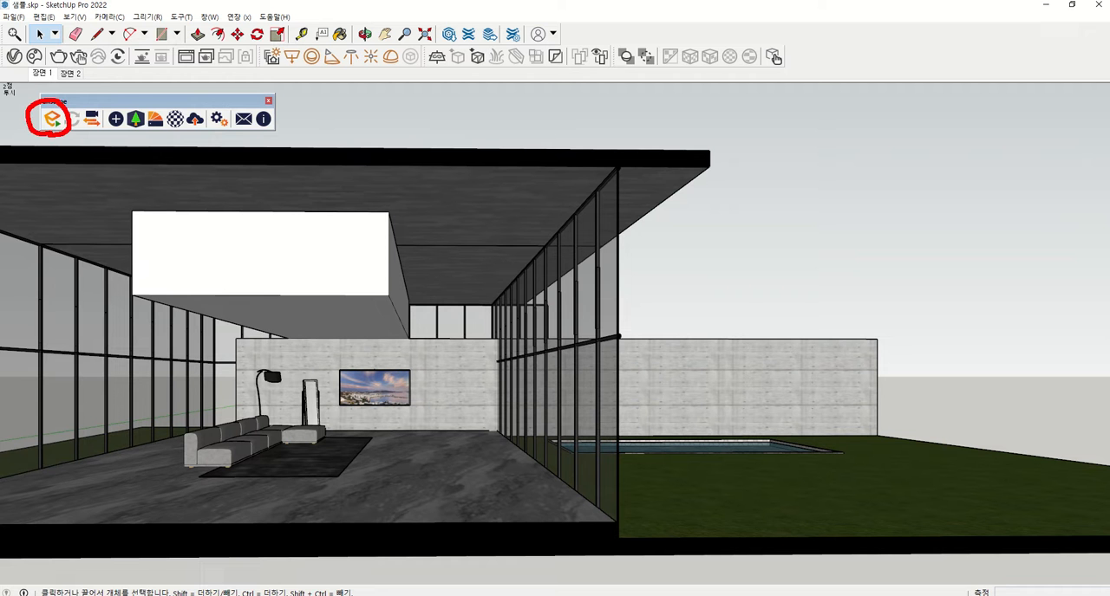
left_click(52, 118)
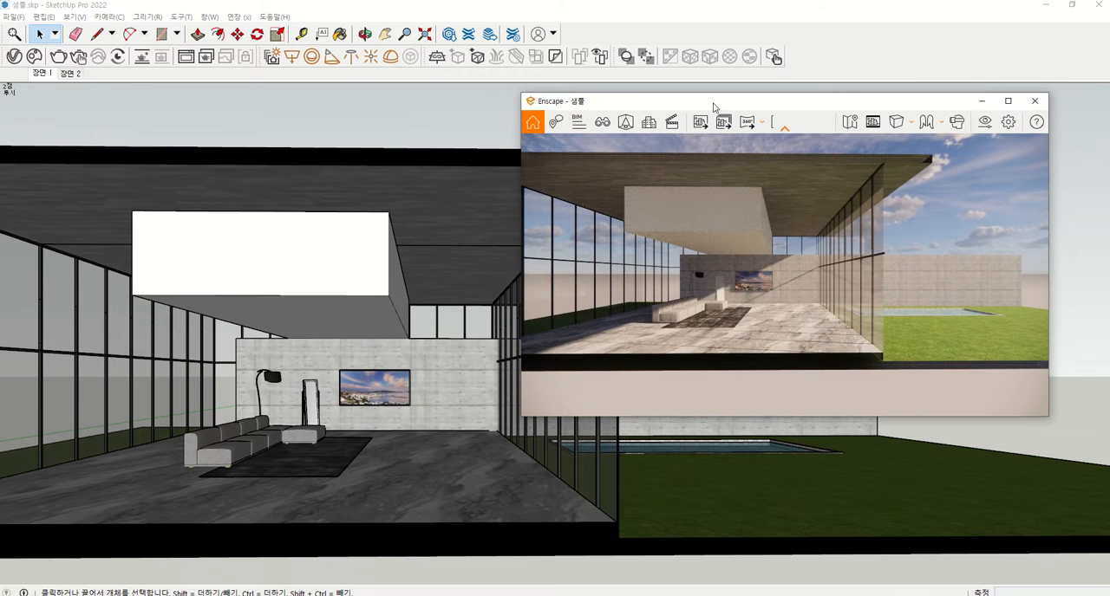
left_click_drag(713, 107, 708, 110)
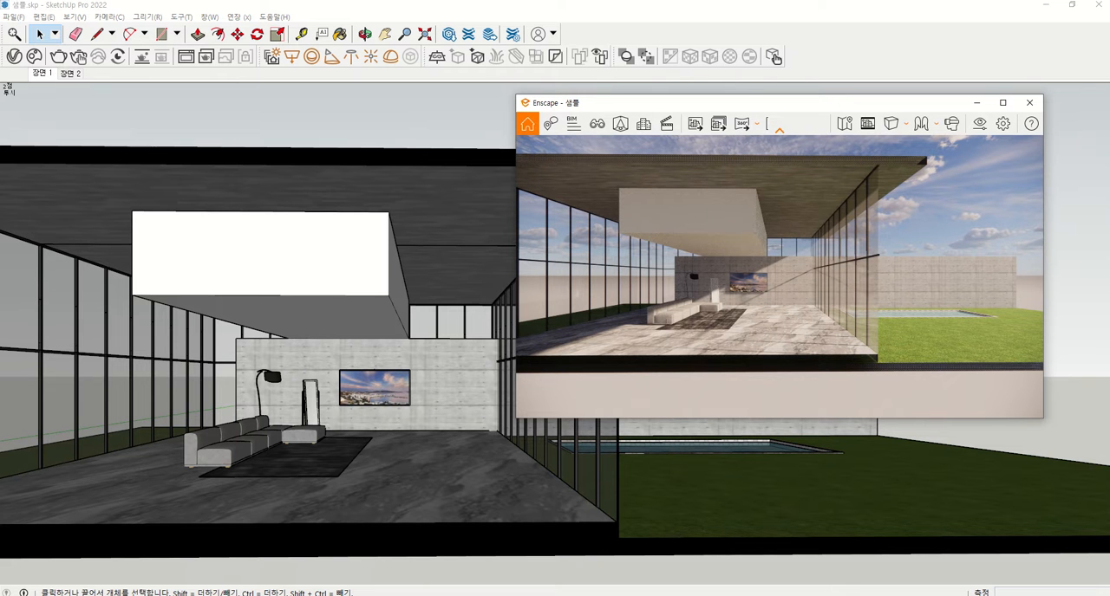
Open Enscape's Visual Settings window and place it beside the render window so both are unobstructed
mouse_move(984, 130)
left_mouse_down()
mouse_move(962, 129)
mouse_move(967, 107)
mouse_move(991, 114)
mouse_move(986, 138)
left_mouse_up()
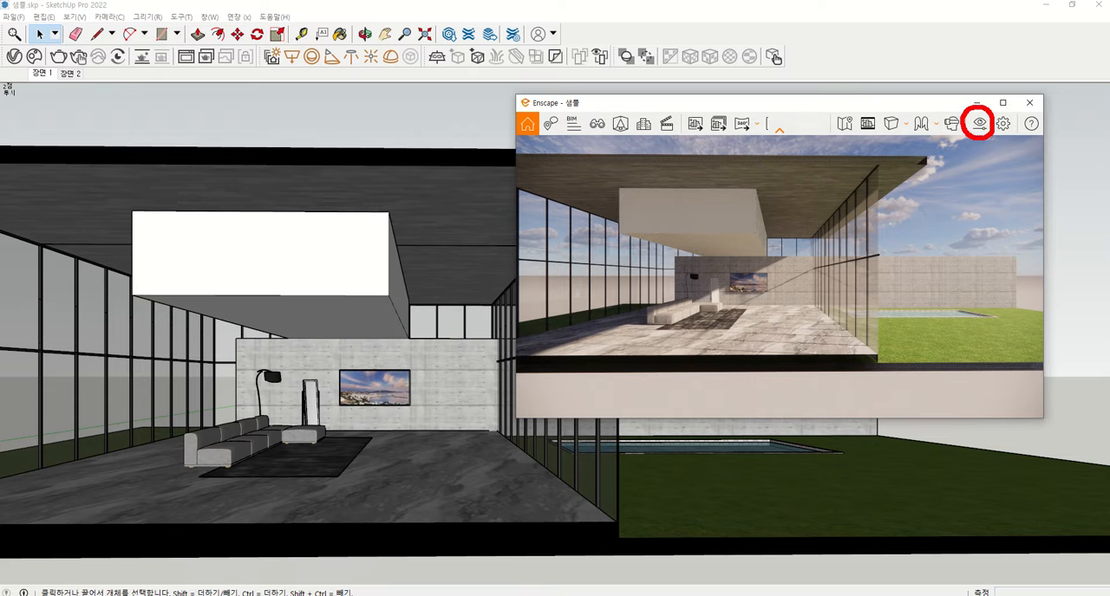
key("Escape")
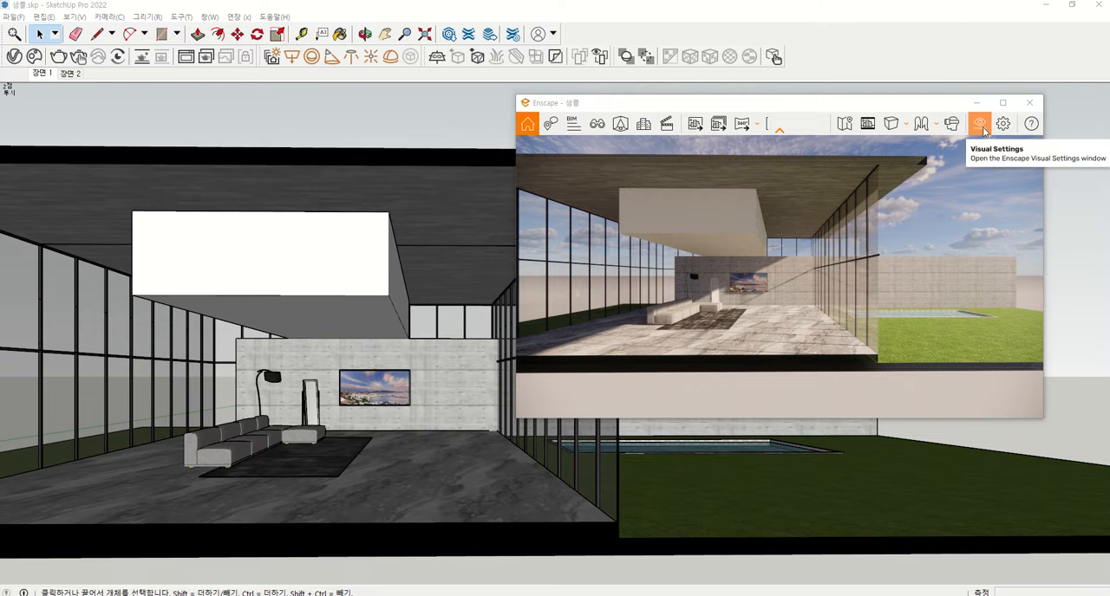
left_click(979, 125)
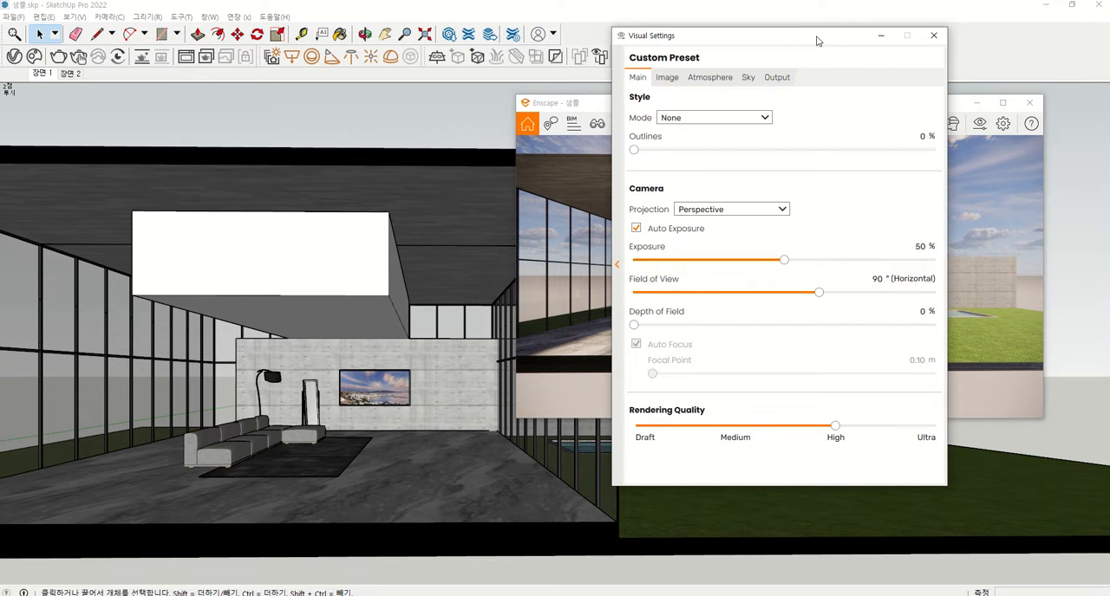
left_click_drag(814, 39, 703, 96)
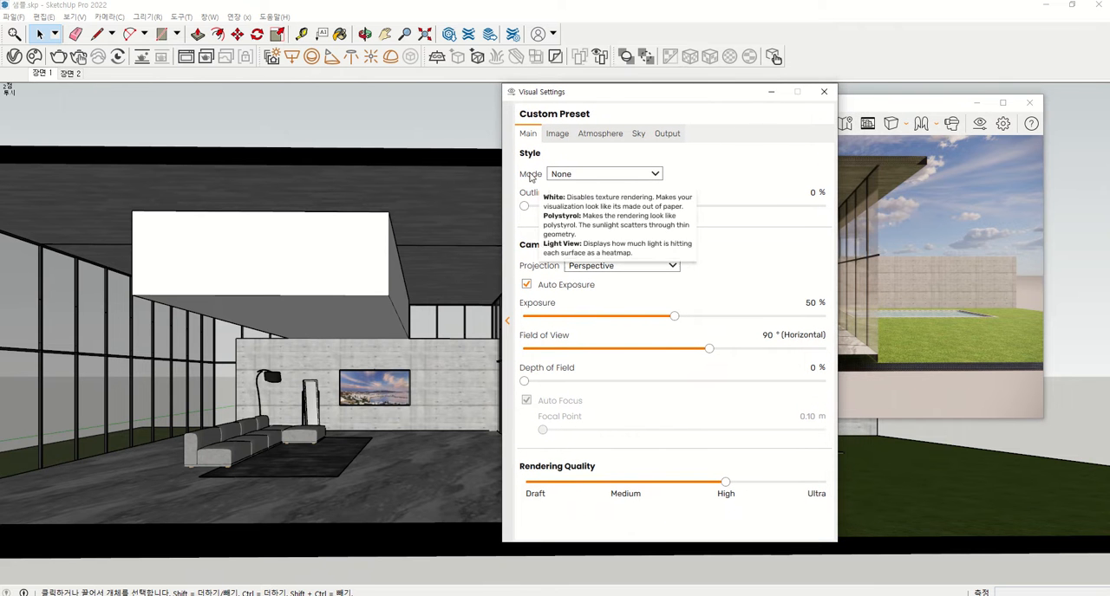
mouse_move(519, 150)
left_mouse_down()
mouse_move(522, 118)
mouse_move(541, 131)
mouse_move(531, 148)
left_mouse_up()
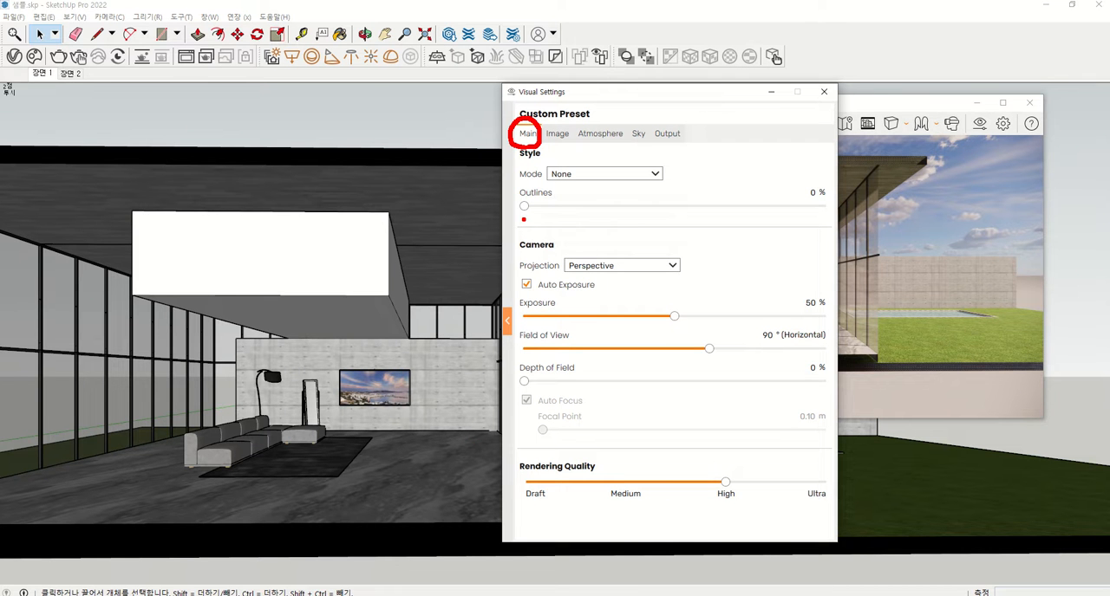
key("Escape")
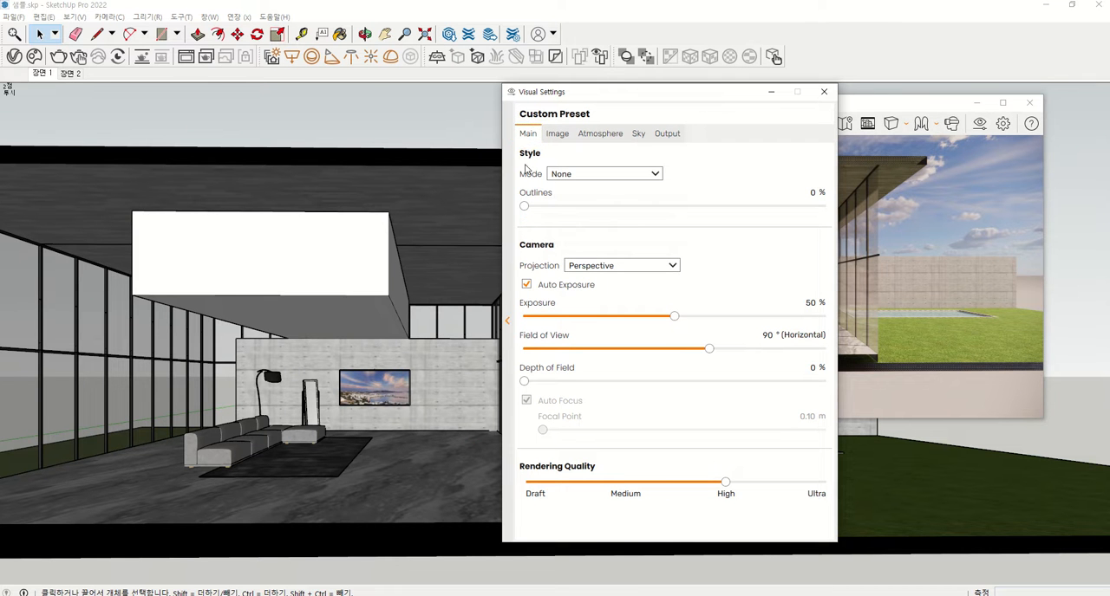
key("ctrl+2")
left_click_drag(517, 160, 545, 160)
key("Escape")
left_click_drag(652, 100, 314, 95)
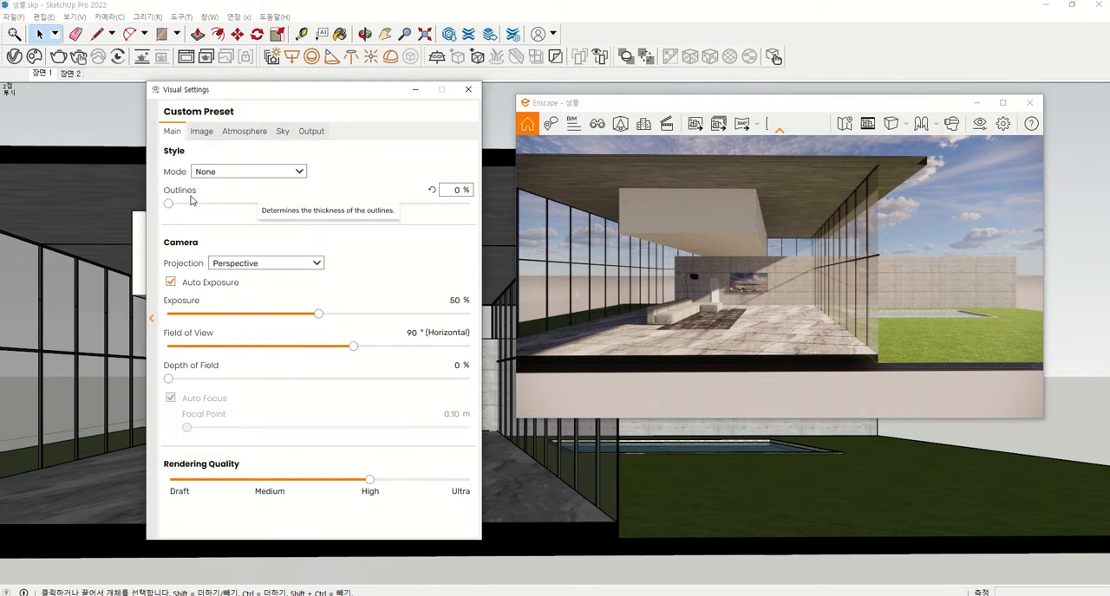
Set the rendering style mode to White and inspect the living room interior from closer in
left_click(234, 173)
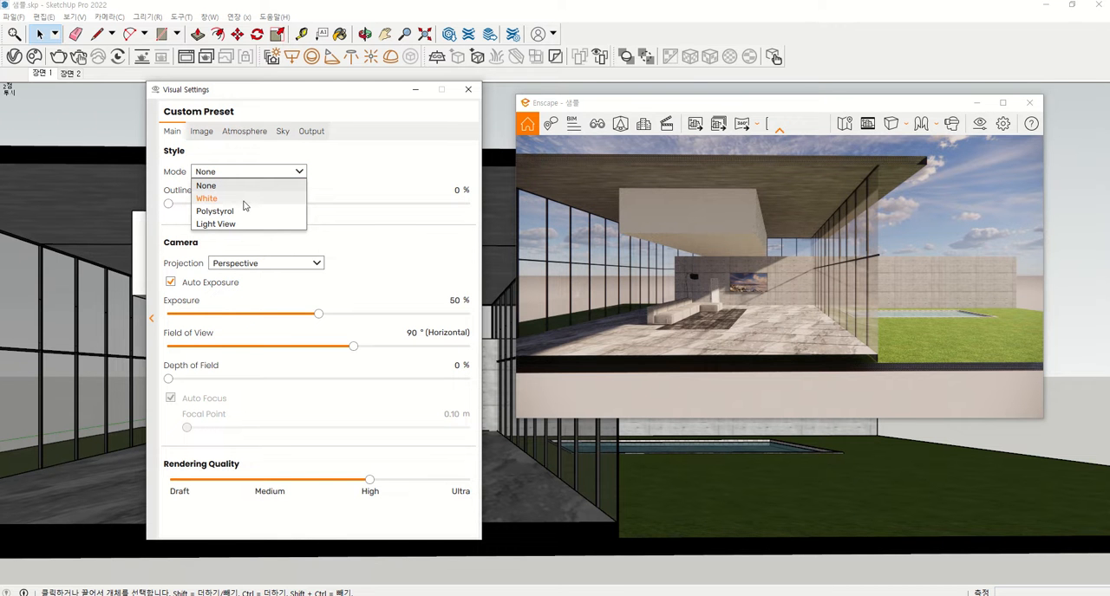
left_click(244, 201)
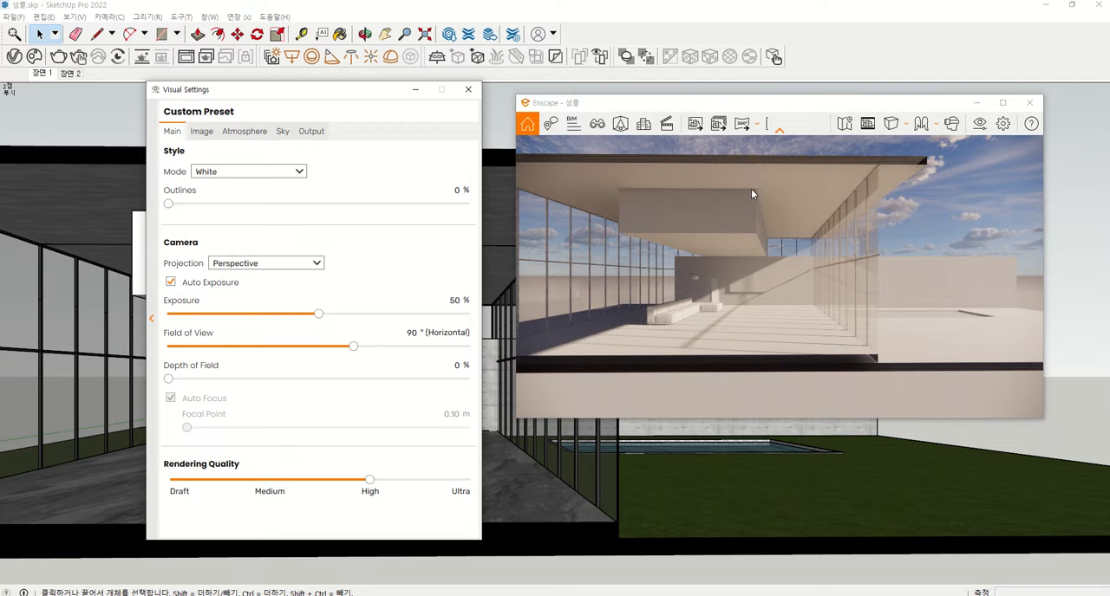
scroll(753, 189, "up", 4)
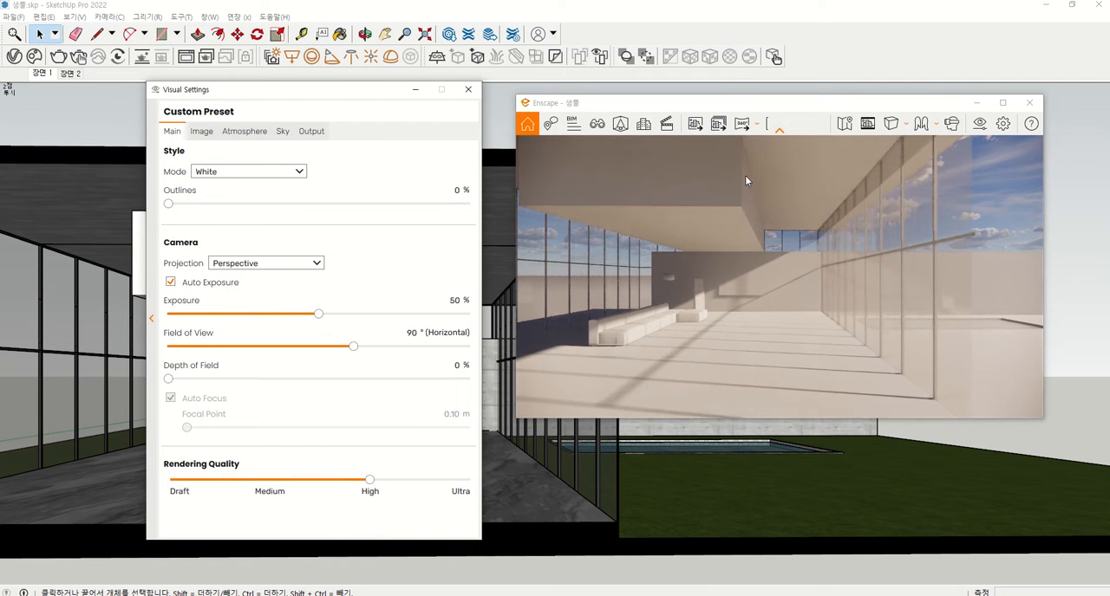
scroll(718, 165, "up", 2)
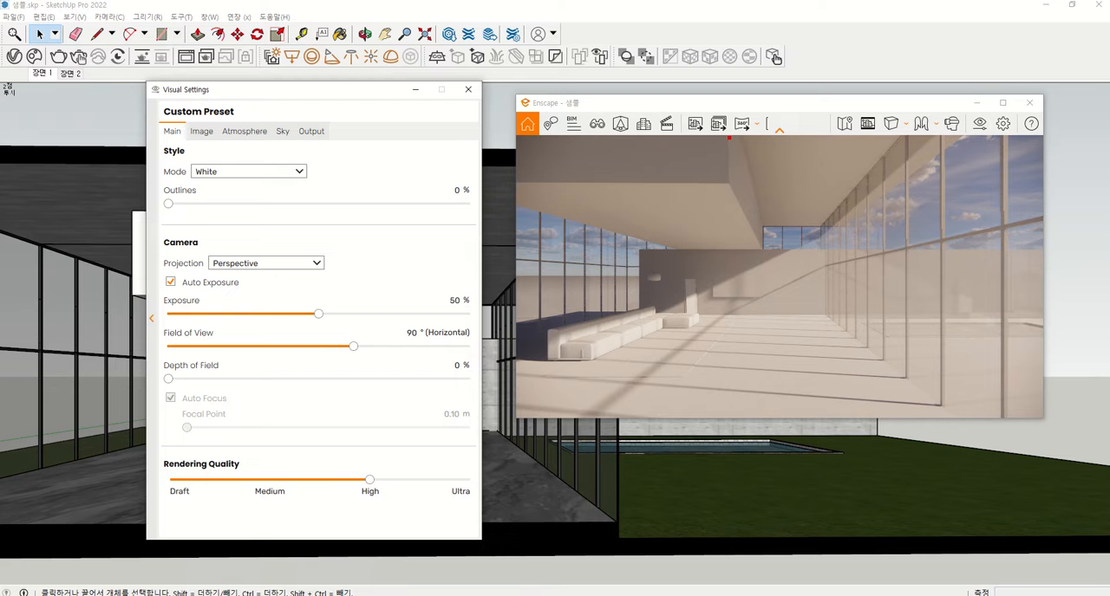
mouse_move(729, 137)
left_mouse_down()
mouse_move(730, 180)
mouse_move(599, 180)
left_mouse_up()
mouse_move(813, 157)
left_mouse_down()
mouse_move(780, 171)
mouse_move(802, 179)
left_mouse_up()
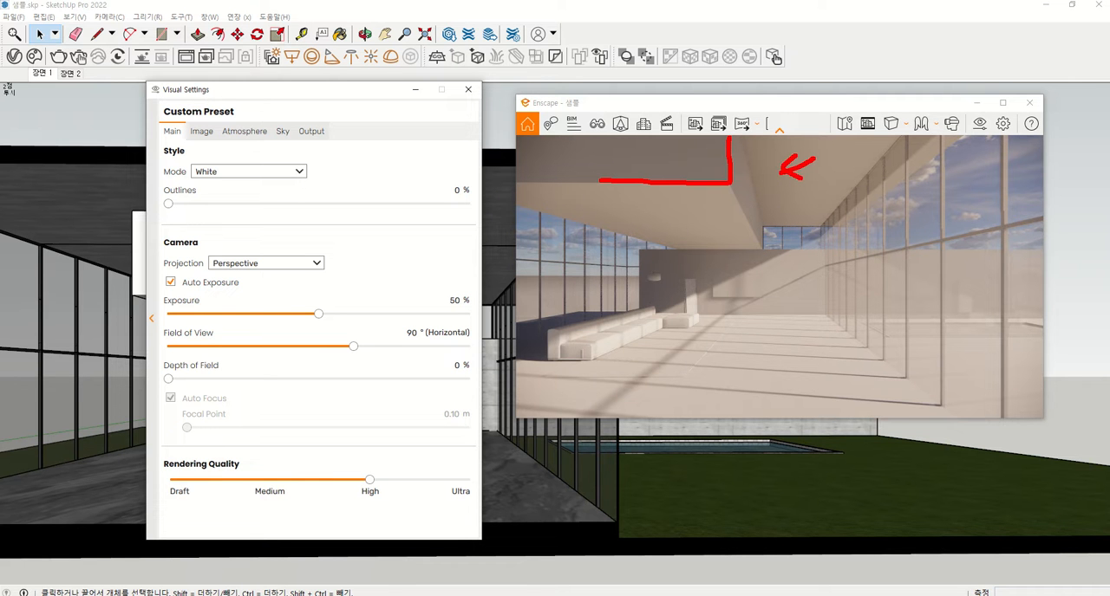
left_click_drag(675, 152, 658, 169)
mouse_move(685, 151)
left_mouse_down()
mouse_move(674, 169)
mouse_move(704, 167)
left_mouse_up()
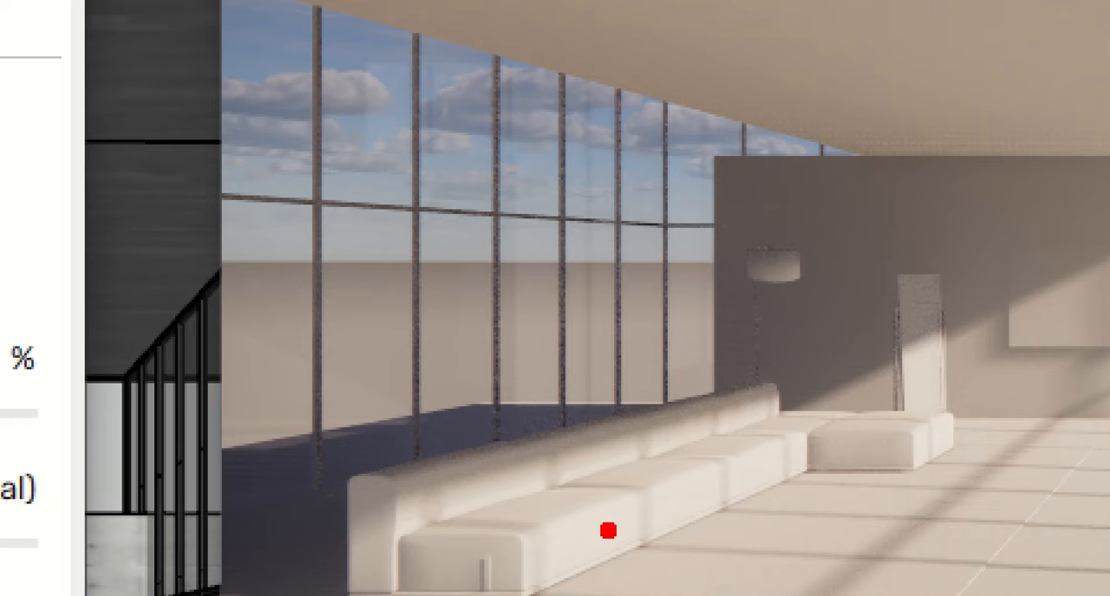
mouse_move(497, 579)
left_mouse_down()
mouse_move(607, 490)
mouse_move(614, 594)
left_mouse_up()
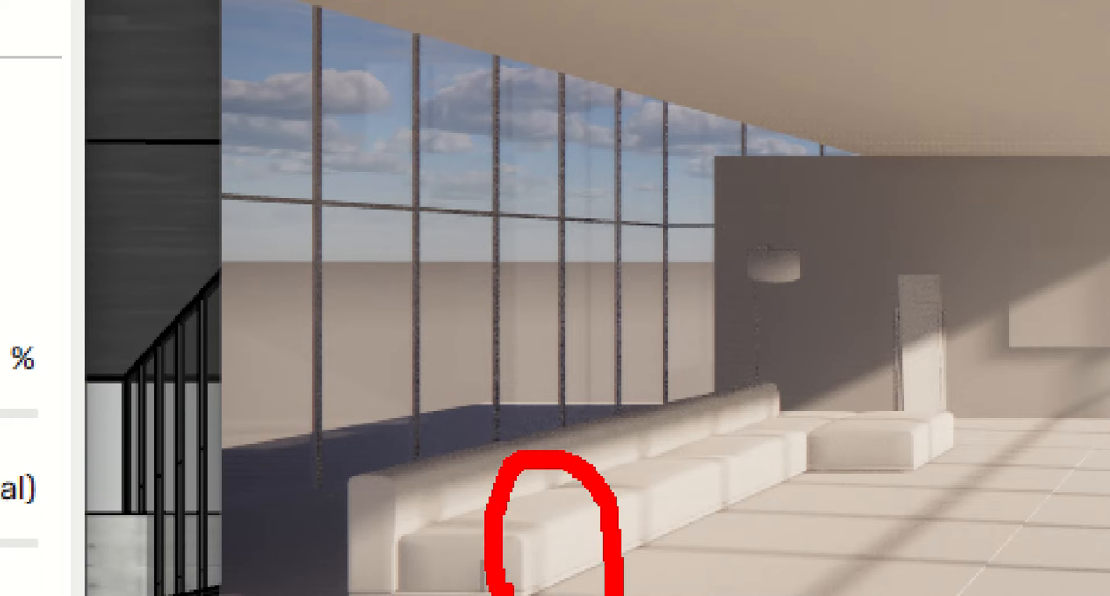
key("Escape")
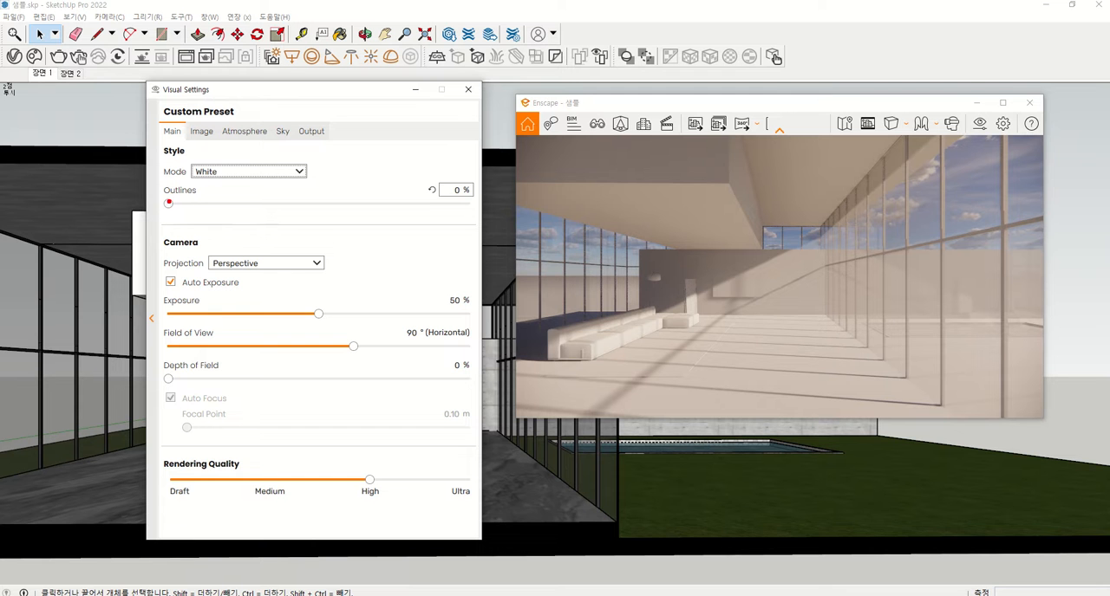
mouse_move(155, 197)
left_mouse_down()
mouse_move(199, 199)
mouse_move(193, 183)
mouse_move(161, 180)
mouse_move(158, 196)
left_mouse_up()
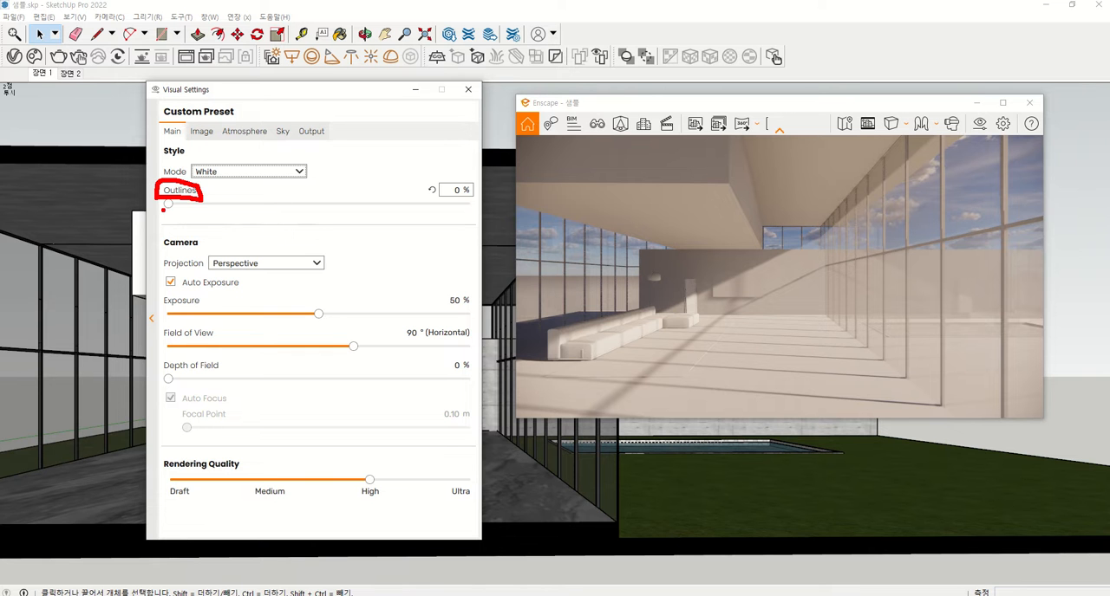
key("Escape")
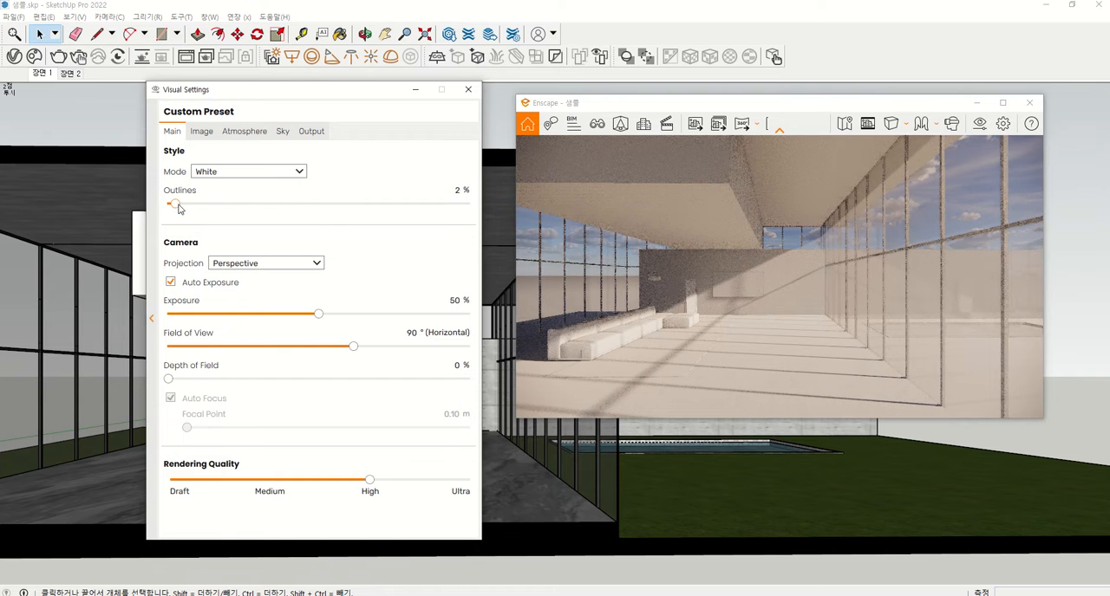
Try the outline thickness at 76 % and reduce it to 8 % in the White style mode
left_click_drag(169, 205, 400, 208)
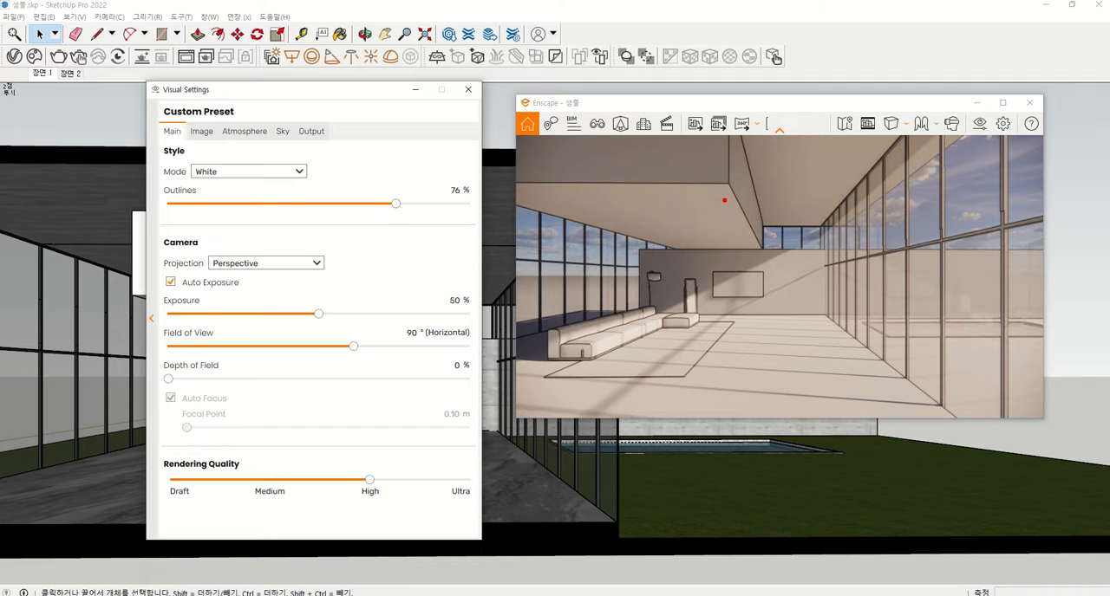
mouse_move(671, 201)
left_mouse_down()
mouse_move(656, 180)
mouse_move(692, 196)
mouse_move(675, 204)
left_mouse_up()
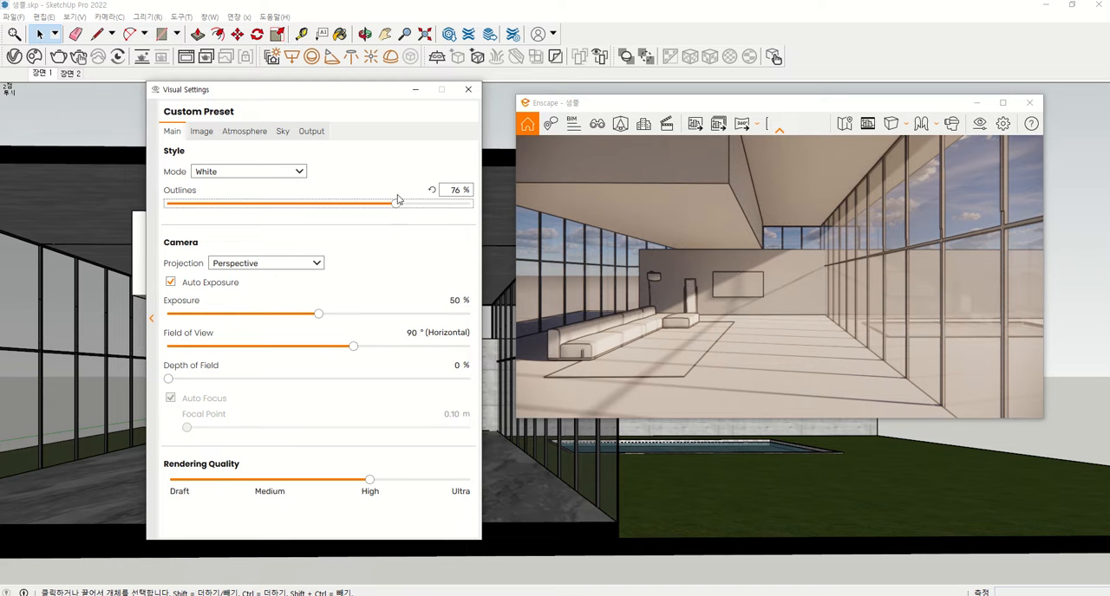
left_click_drag(395, 205, 205, 213)
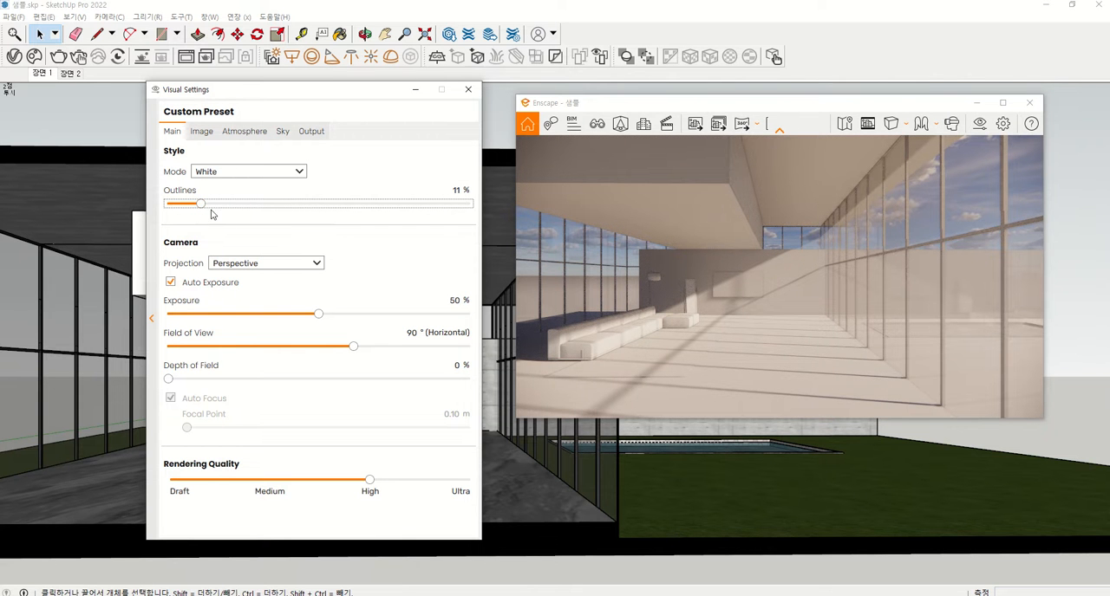
left_click_drag(200, 204, 217, 207)
left_click_drag(214, 205, 193, 206)
mouse_move(743, 192)
left_mouse_down()
mouse_move(704, 206)
mouse_move(723, 161)
mouse_move(737, 208)
left_mouse_up()
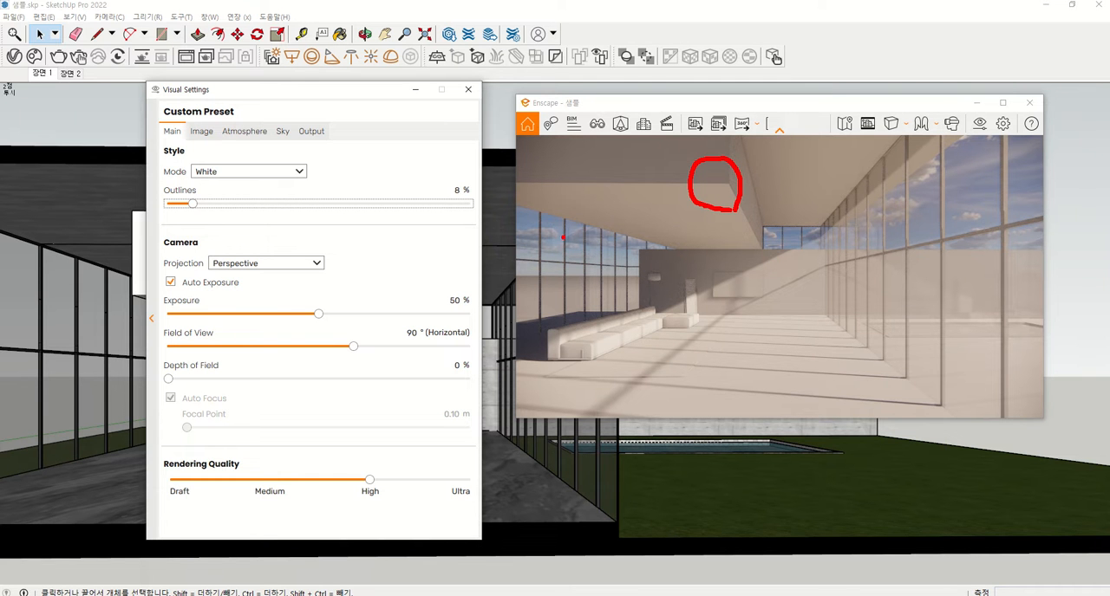
left_click_drag(190, 183, 217, 182)
mouse_move(160, 202)
left_mouse_down()
mouse_move(207, 195)
mouse_move(165, 177)
mouse_move(156, 198)
left_mouse_up()
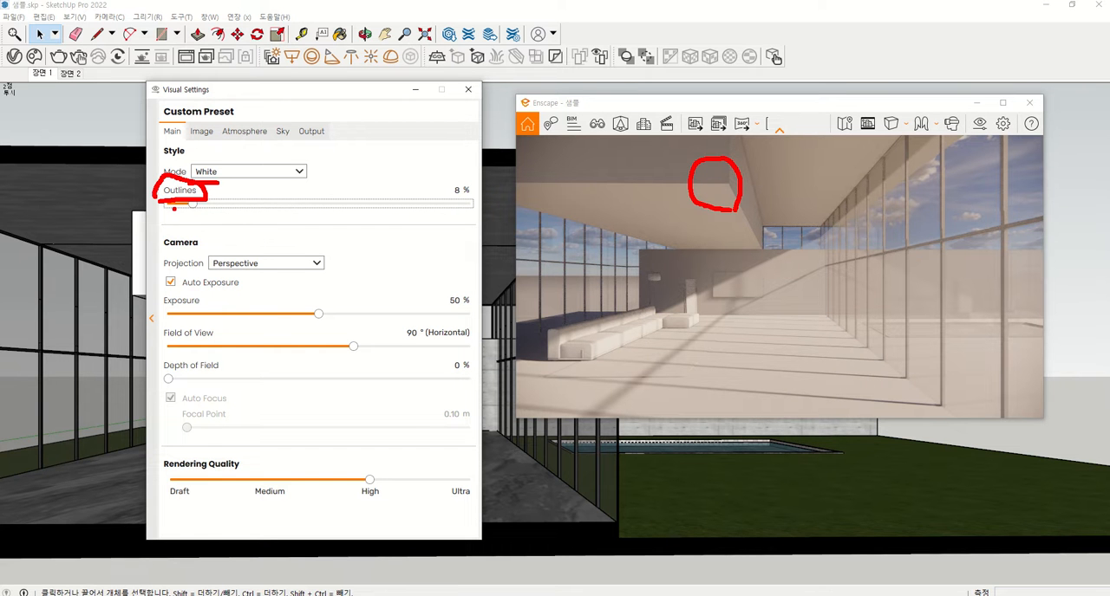
key("Escape")
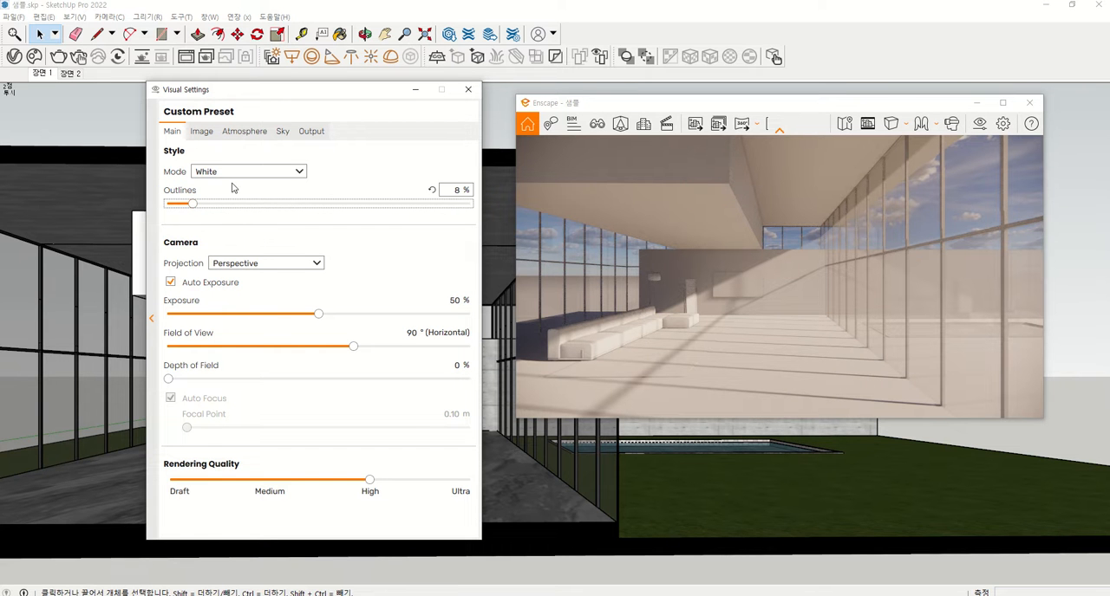
Set the rendering style mode to None and the outlines to 5 %
left_click(279, 175)
left_click(279, 181)
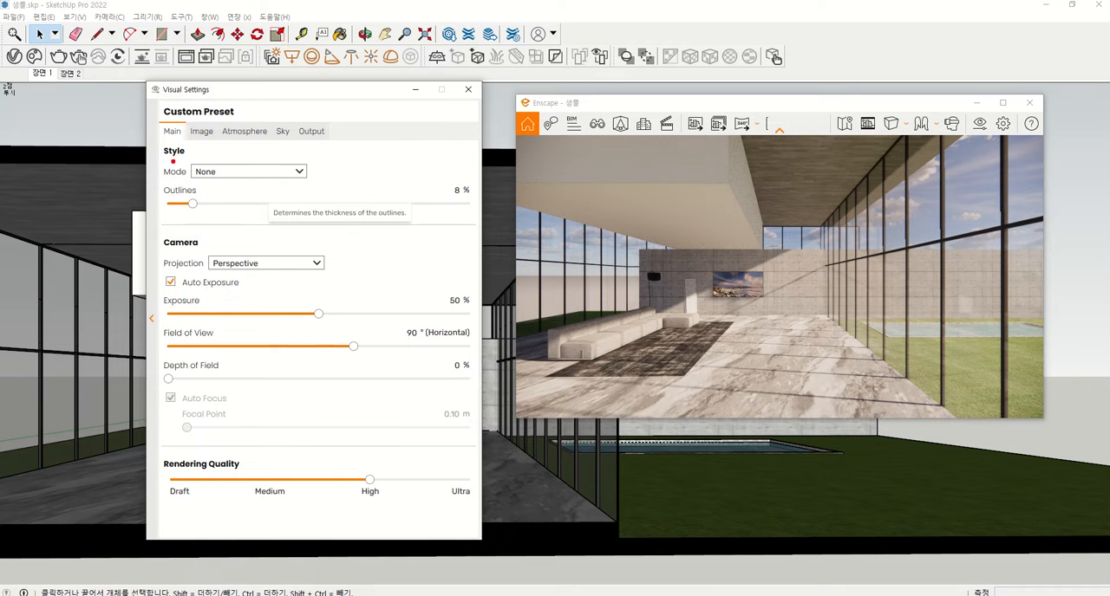
left_click_drag(193, 181, 212, 182)
key("Escape")
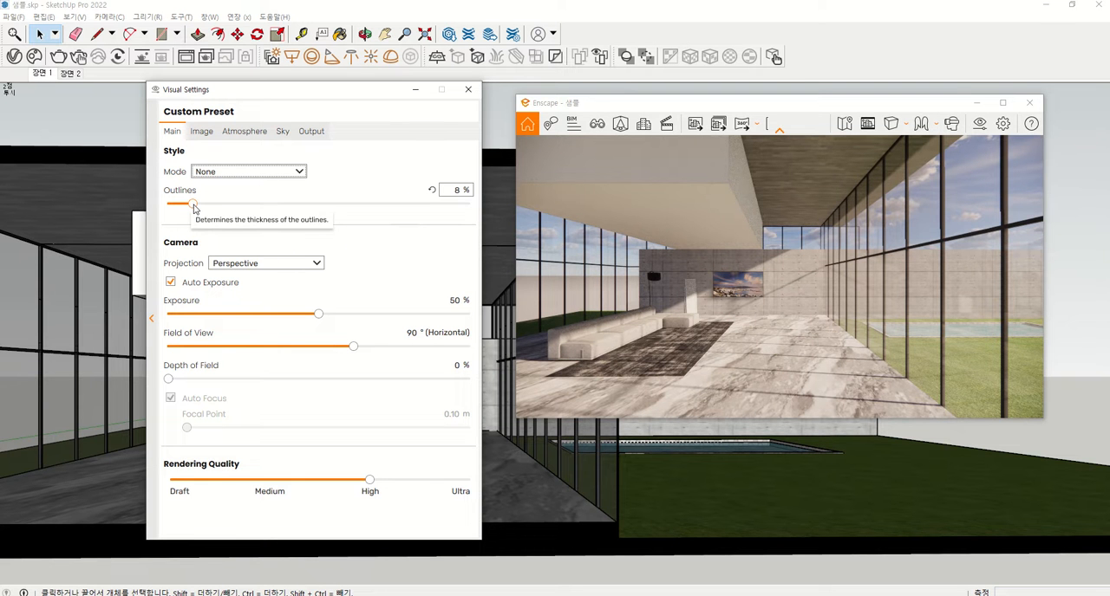
left_click_drag(194, 208, 170, 208)
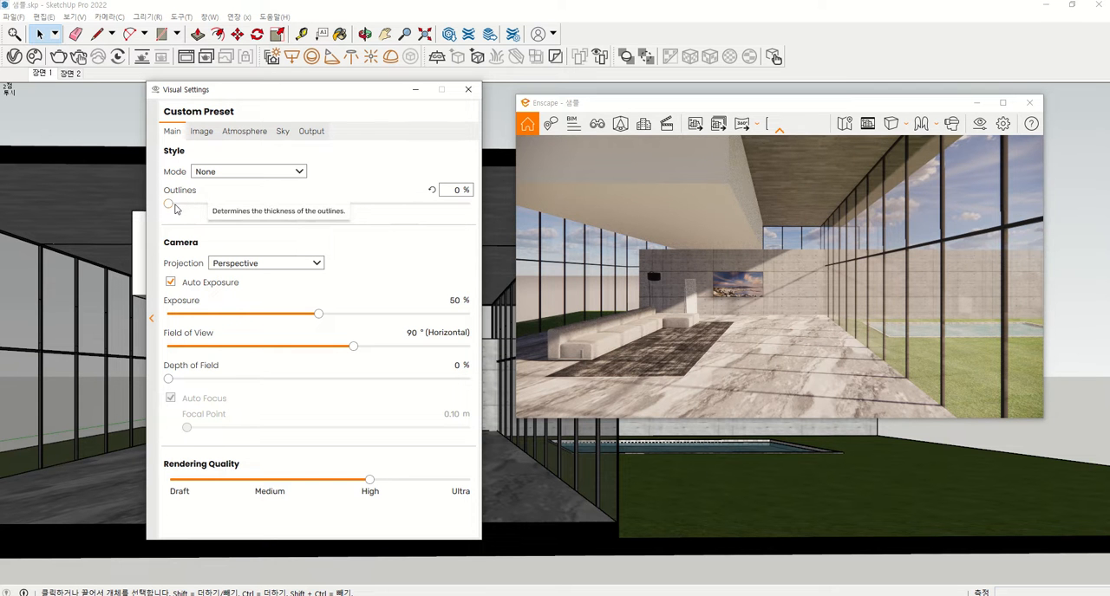
left_click_drag(173, 208, 183, 209)
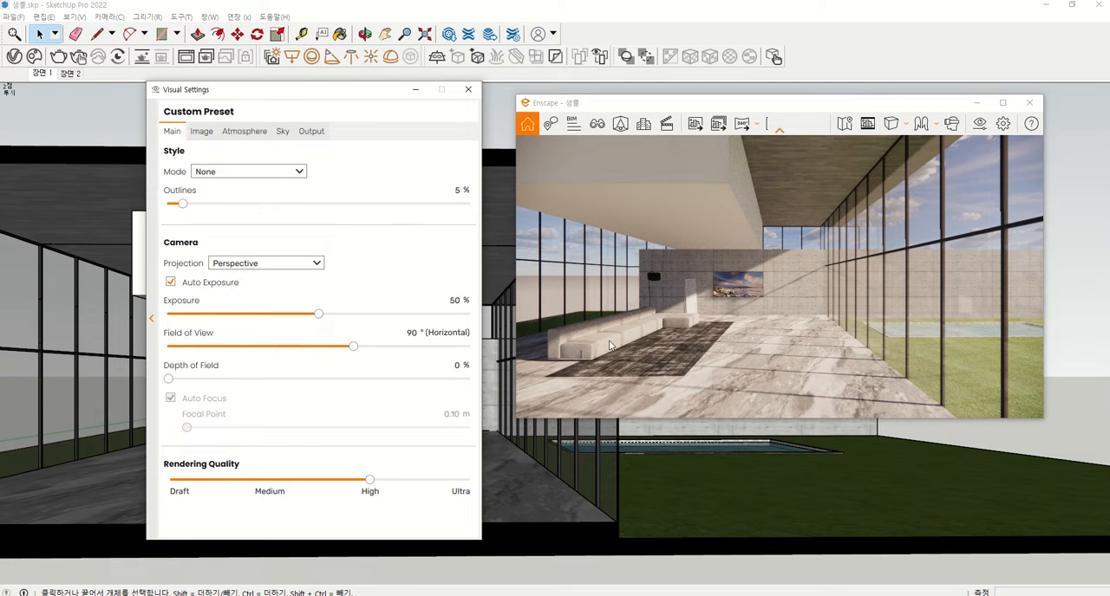
Examine the rendered outlines up close around the suspended ceiling box and the back wall of the living room
scroll(722, 162, "up", 1)
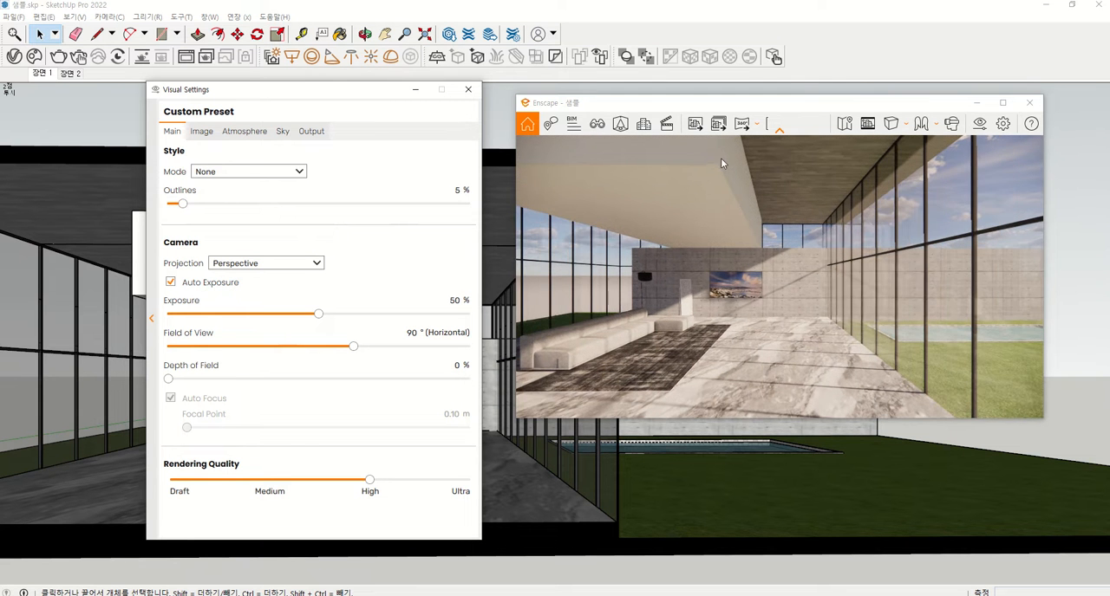
scroll(696, 165, "up", 5)
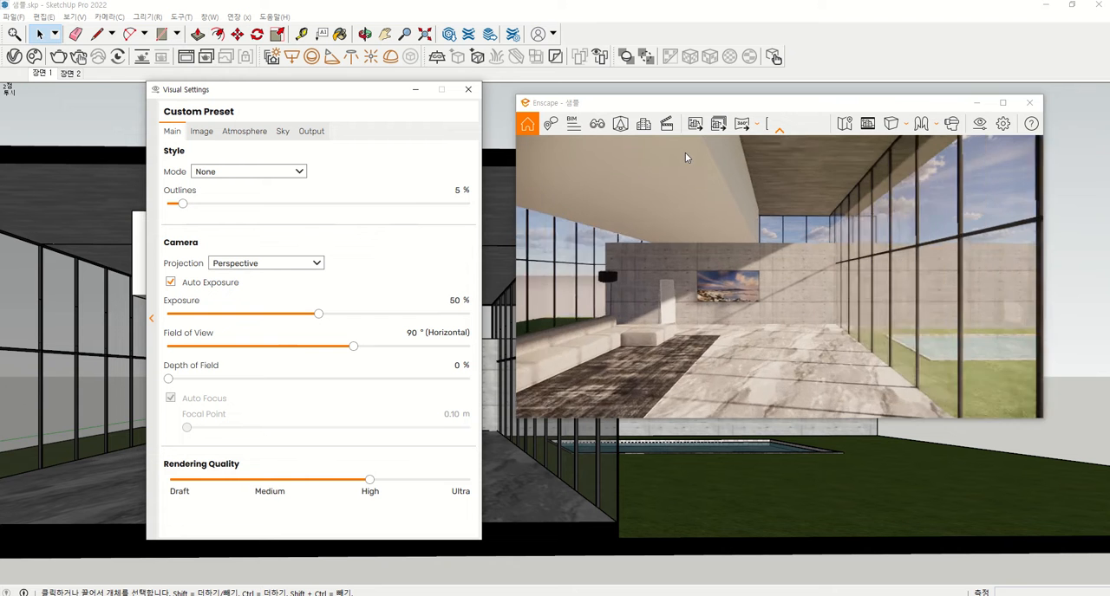
scroll(701, 180, "up", 1)
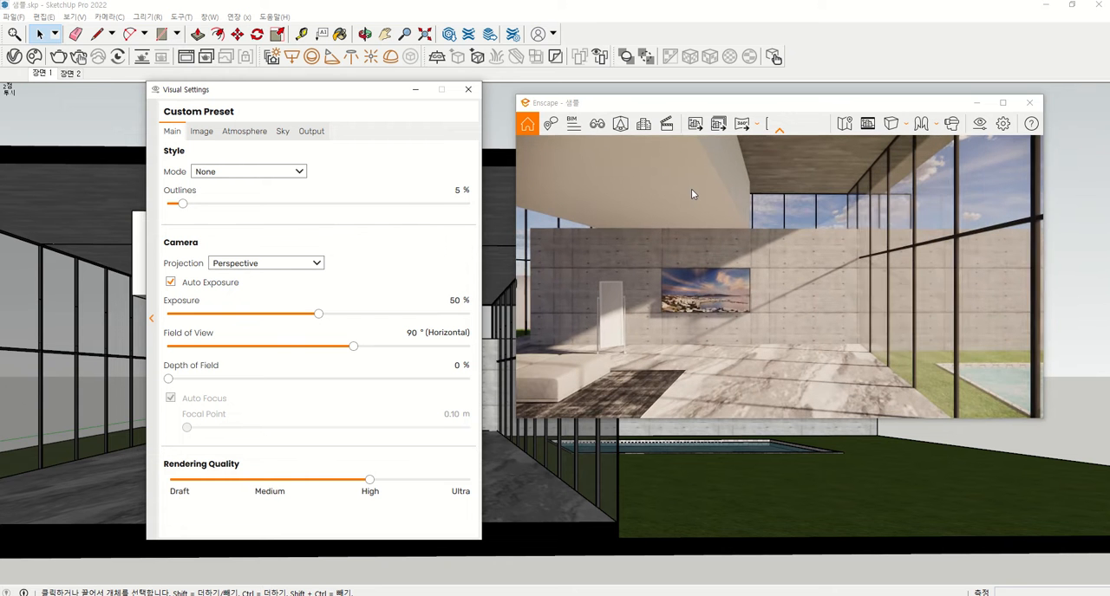
left_click(691, 190)
mouse_move(691, 191)
middle_mouse_down()
mouse_move(703, 232)
mouse_move(726, 238)
mouse_move(716, 236)
middle_mouse_up()
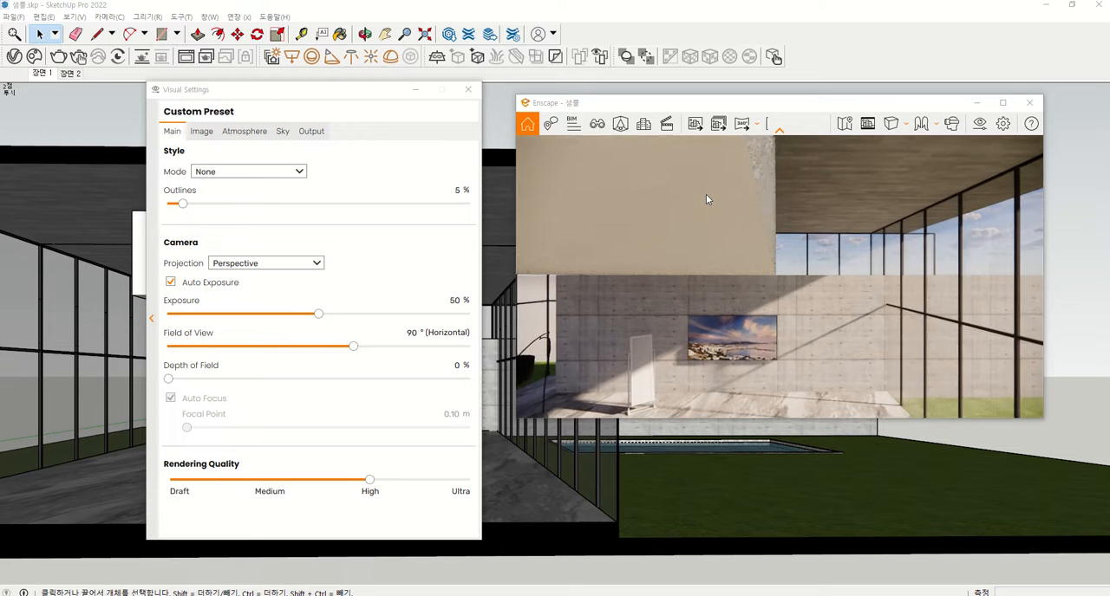
scroll(706, 194, "down", 1)
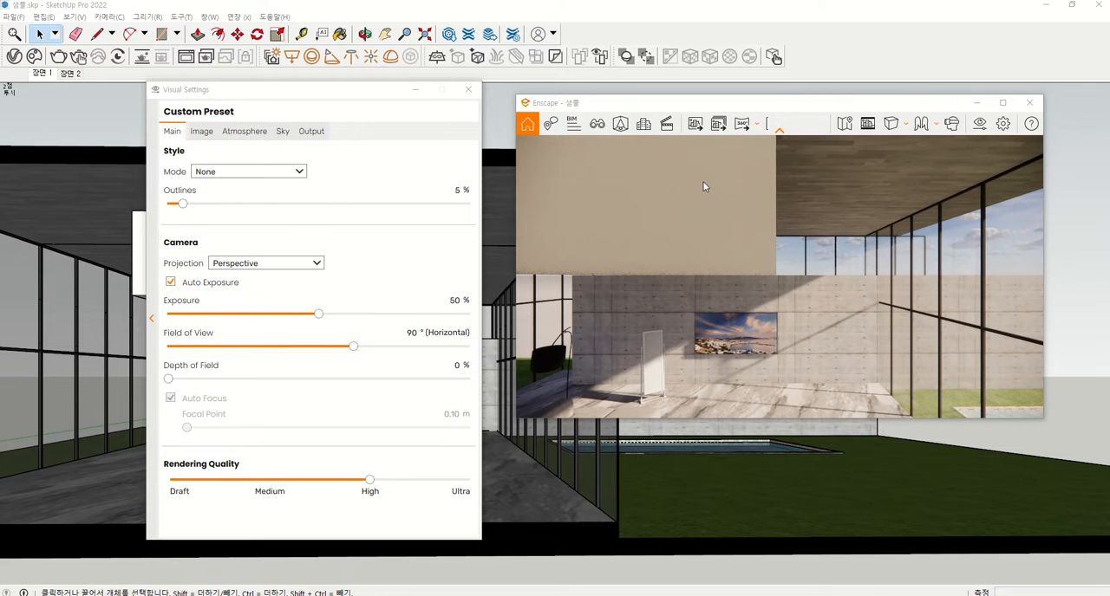
Show more of the living room in the render and set the outlines to 0 % to examine the suspended ceiling box's edges
scroll(704, 178, "down", 2)
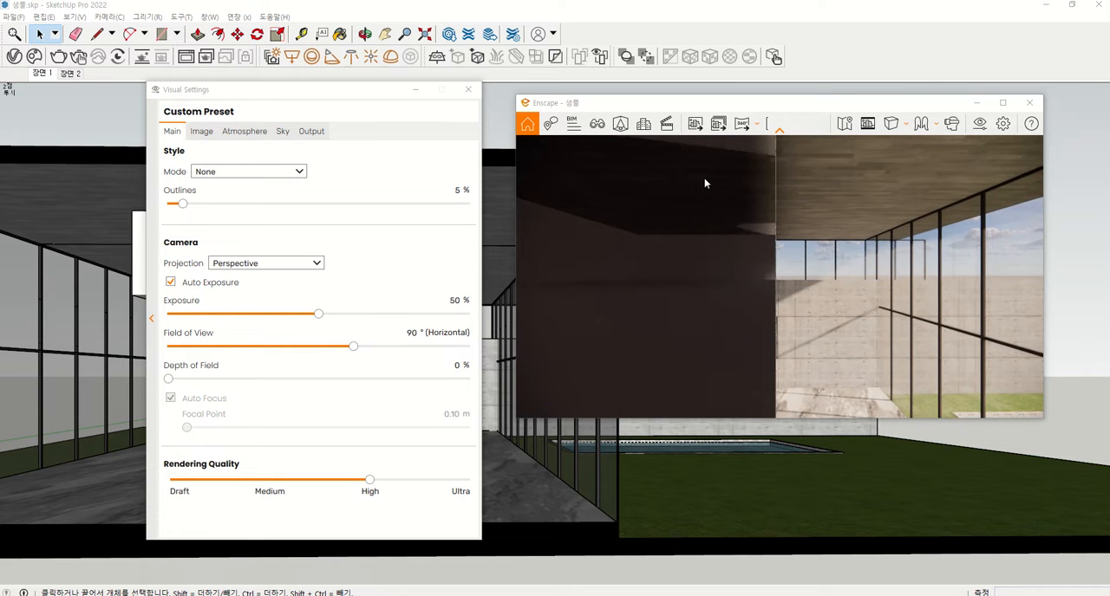
scroll(768, 201, "down", 3)
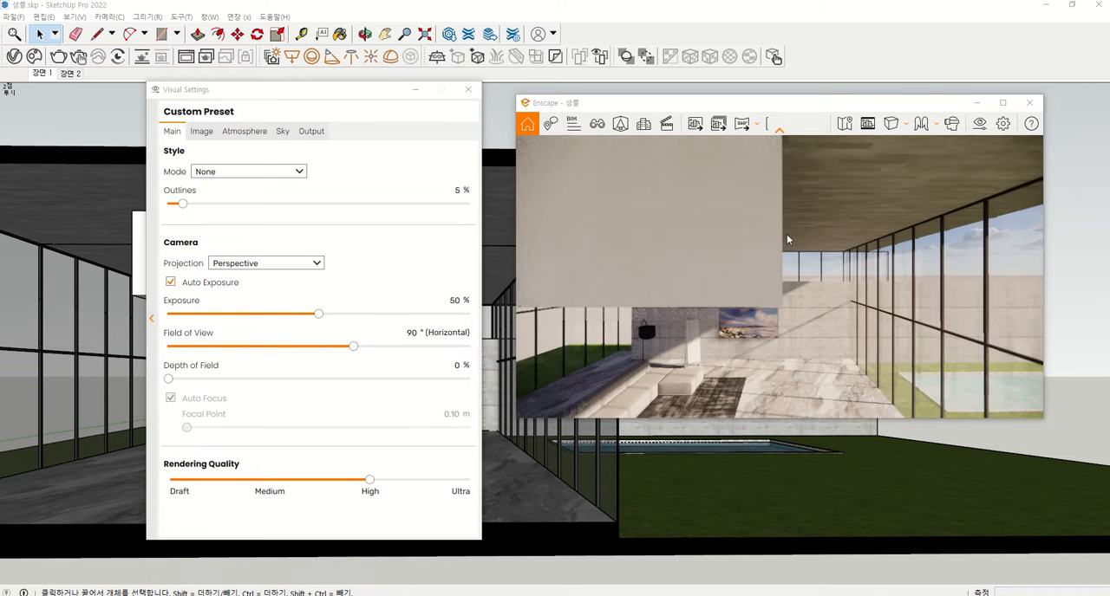
middle_click_drag(768, 201, 756, 182)
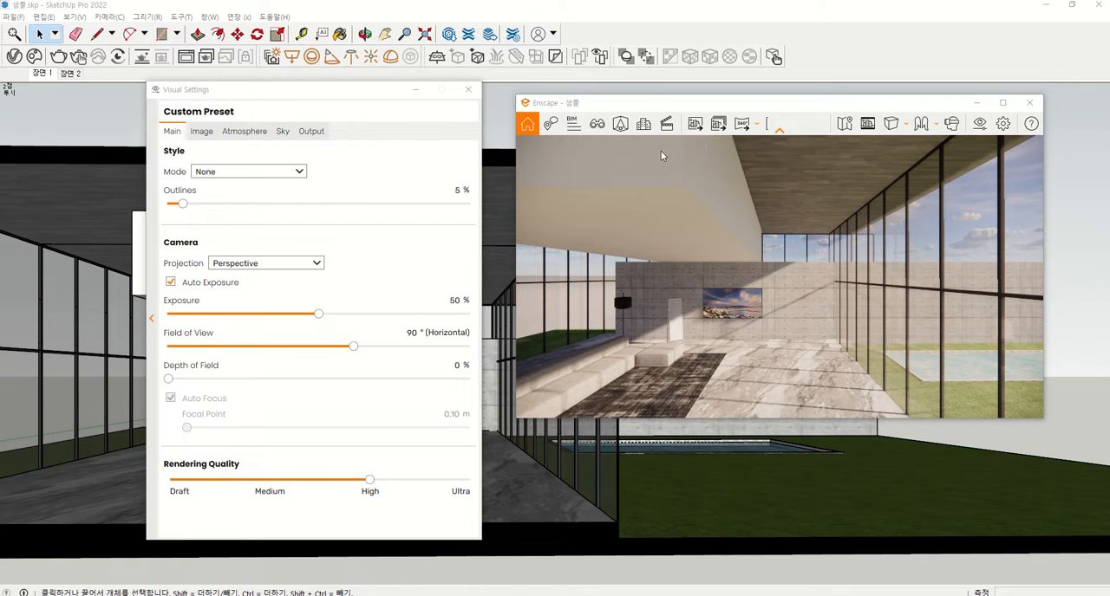
scroll(636, 159, "up", 1)
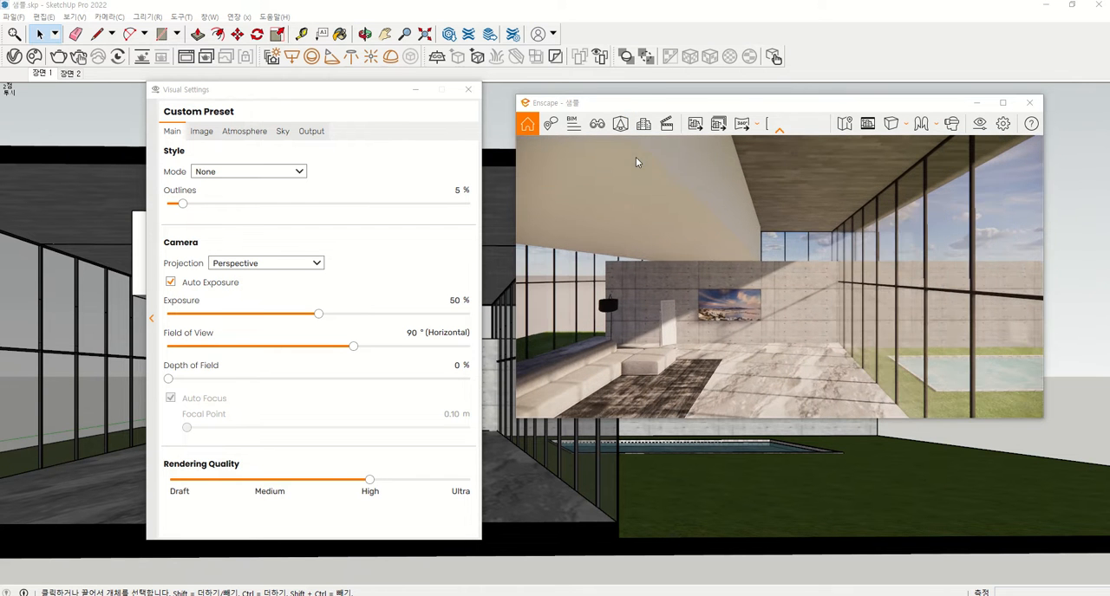
middle_click_drag(636, 159, 643, 166)
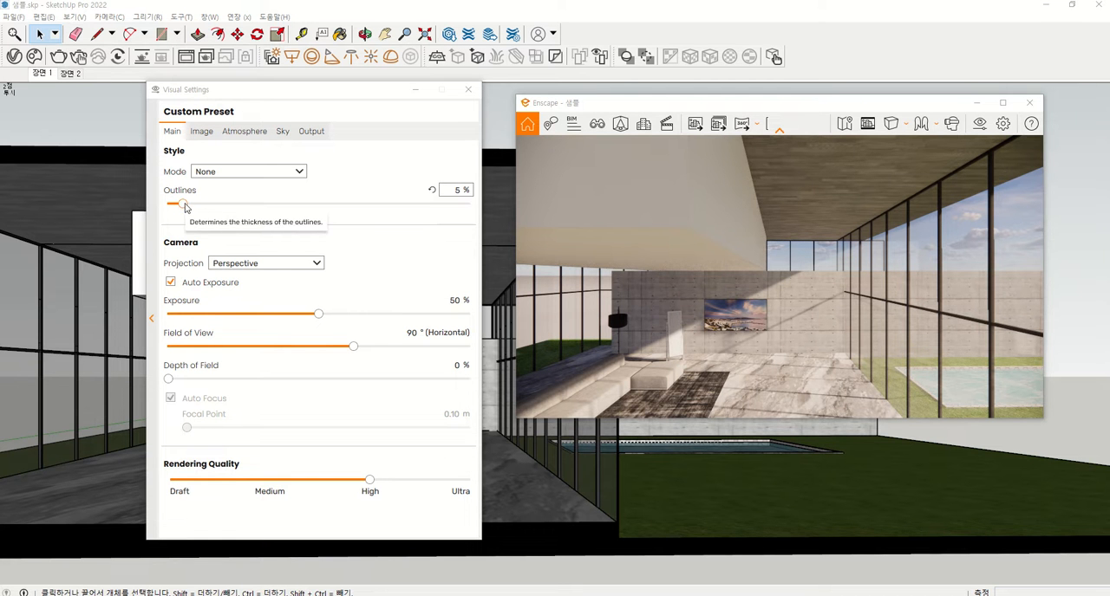
left_click_drag(183, 206, 169, 205)
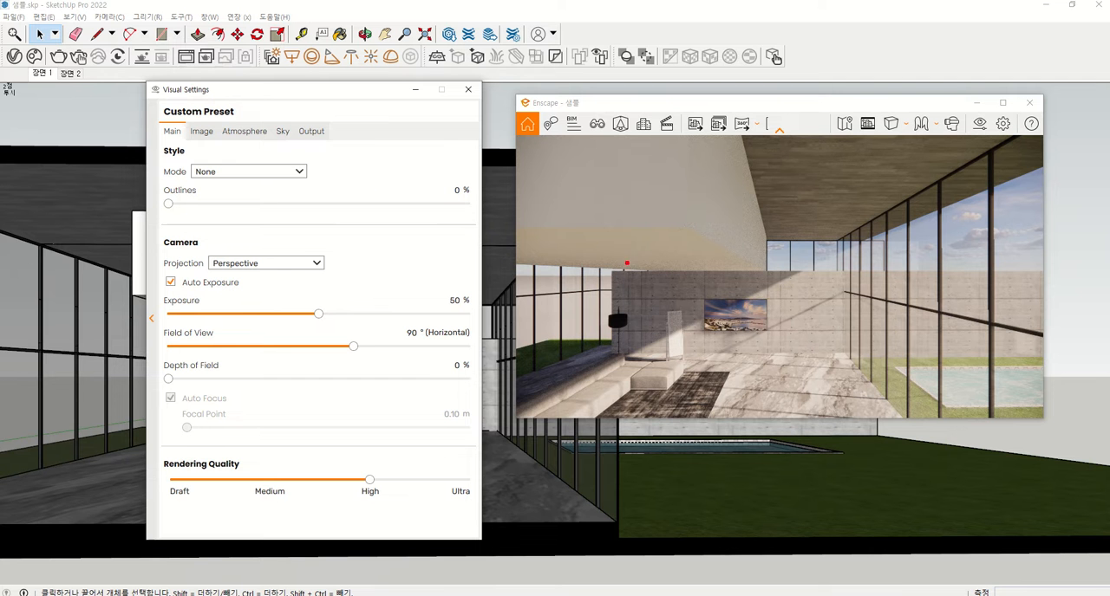
mouse_move(648, 265)
left_mouse_down()
mouse_move(586, 205)
mouse_move(650, 289)
left_mouse_up()
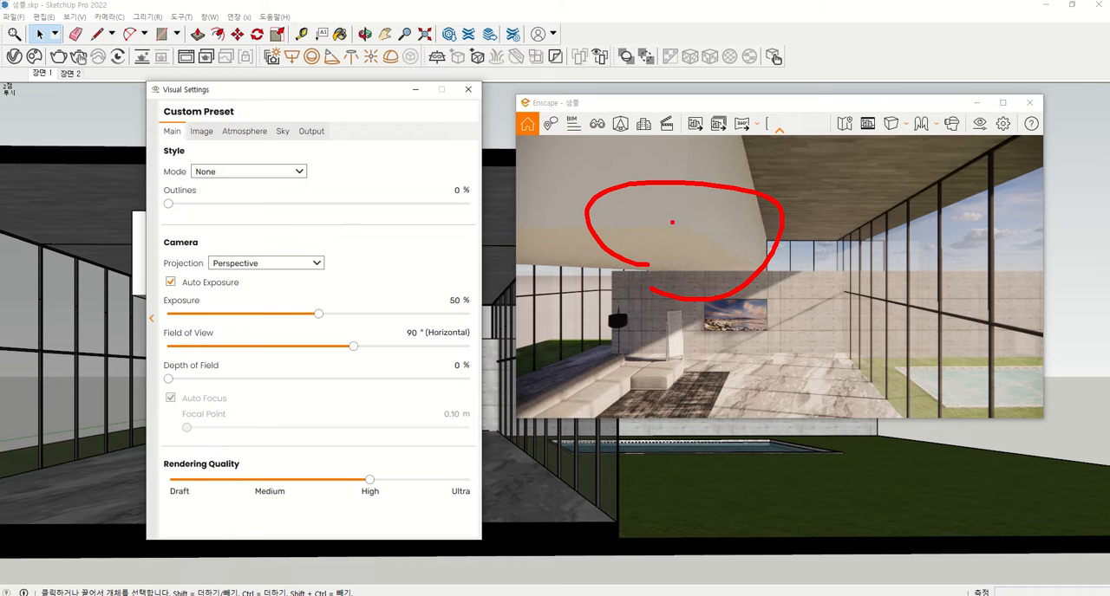
Try the outlines at 5 % and 58 %, and reset them to the default value
left_click_drag(170, 183, 220, 183)
left_click_drag(168, 204, 185, 207)
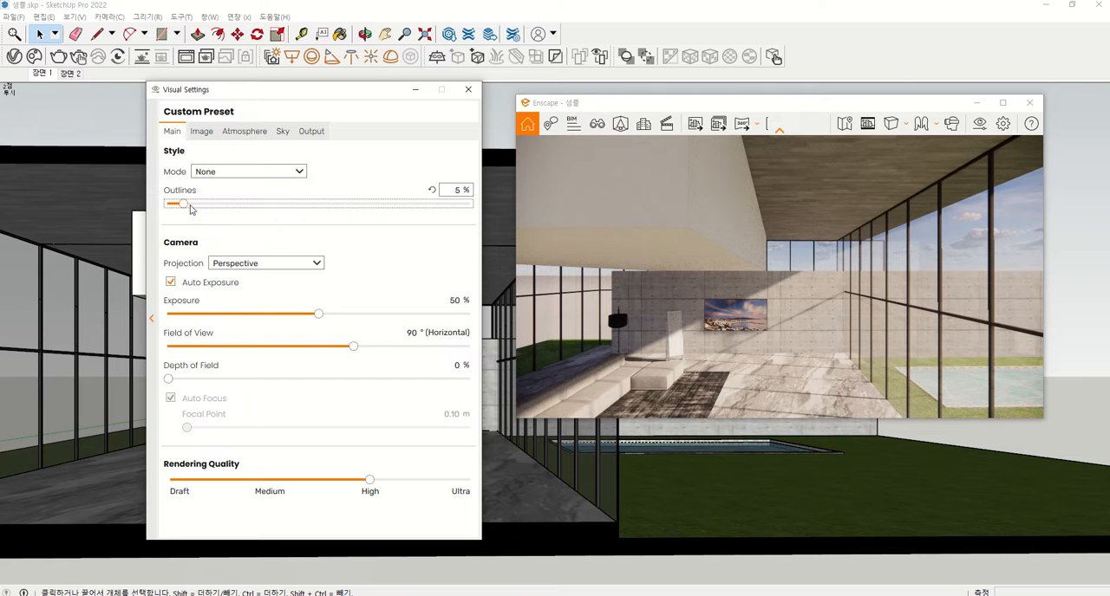
left_click_drag(184, 205, 344, 208)
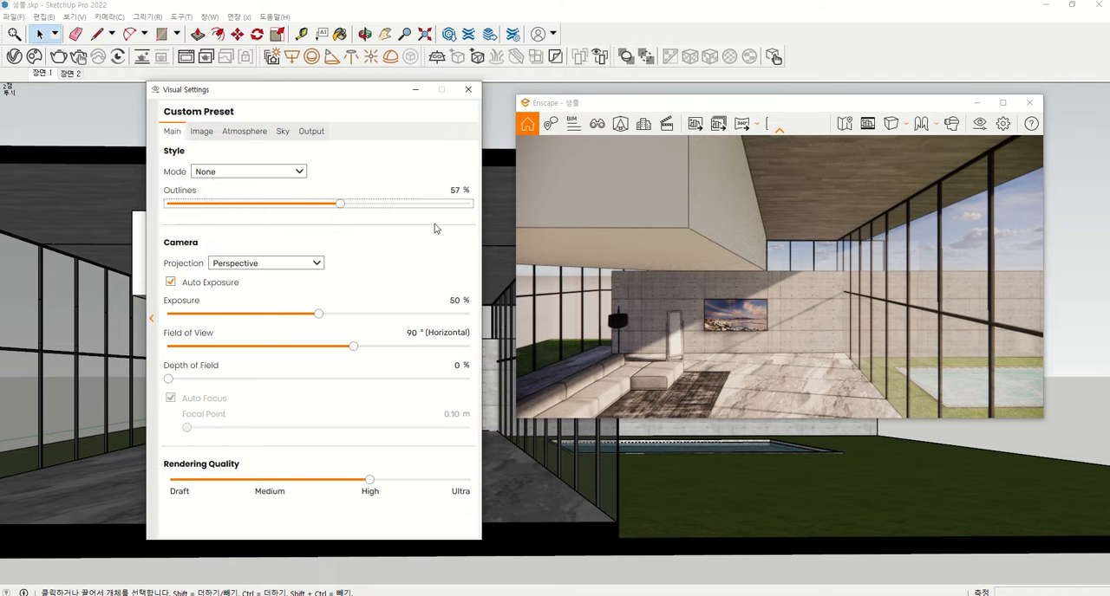
mouse_move(341, 208)
left_mouse_down()
mouse_move(169, 206)
mouse_move(345, 224)
left_mouse_up()
mouse_move(445, 198)
left_mouse_down()
mouse_move(464, 197)
mouse_move(417, 194)
mouse_move(433, 175)
mouse_move(431, 196)
mouse_move(383, 142)
mouse_move(353, 153)
mouse_move(371, 159)
left_mouse_up()
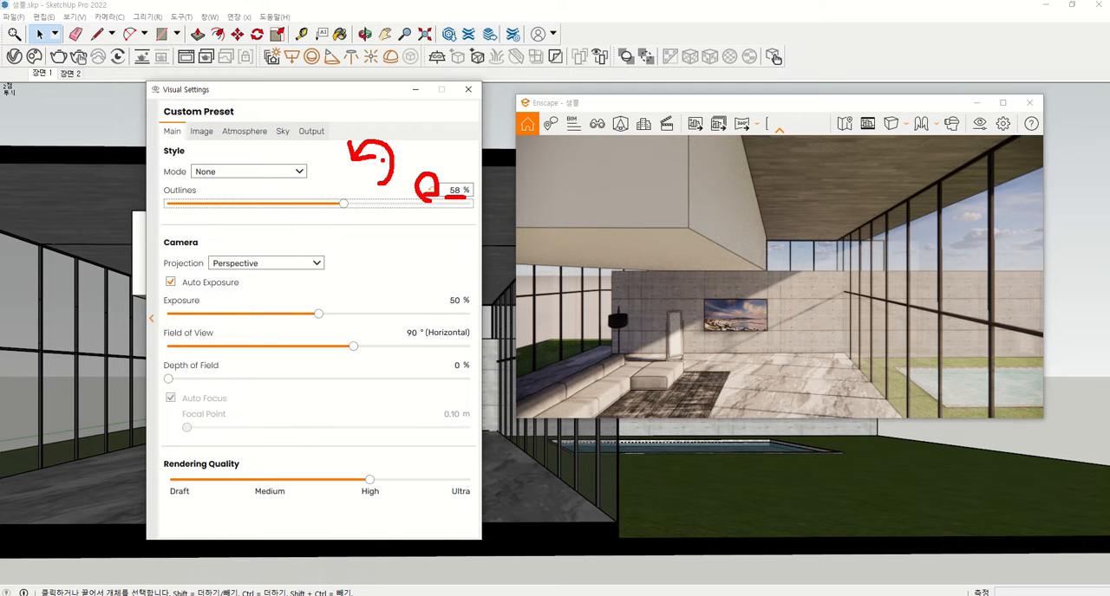
mouse_move(385, 184)
left_mouse_down()
mouse_move(397, 153)
mouse_move(368, 137)
mouse_move(348, 159)
mouse_move(373, 162)
mouse_move(348, 136)
left_mouse_up()
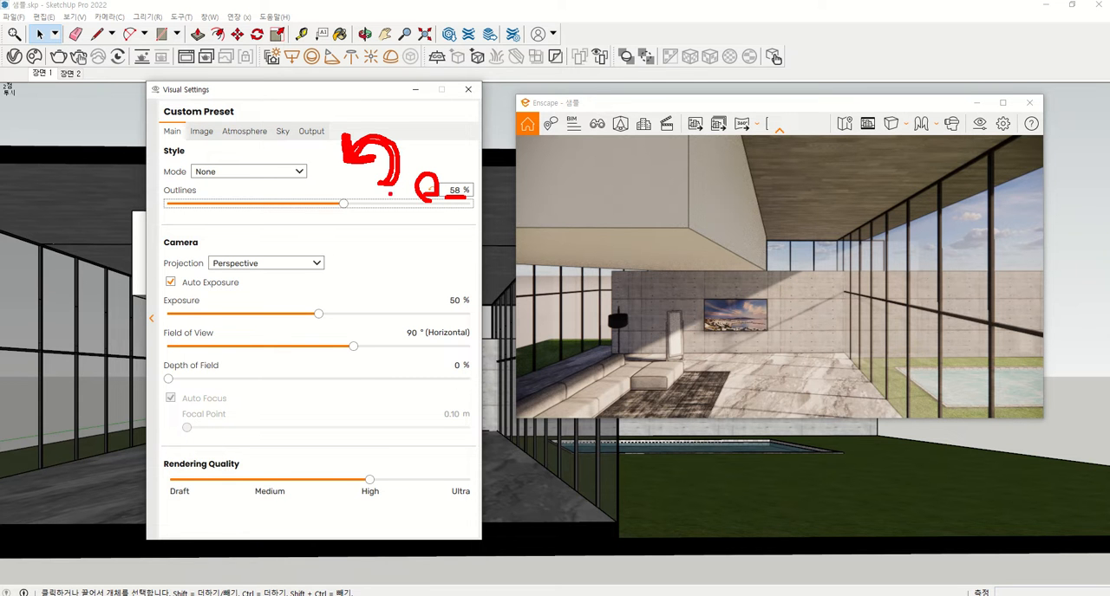
key("Escape")
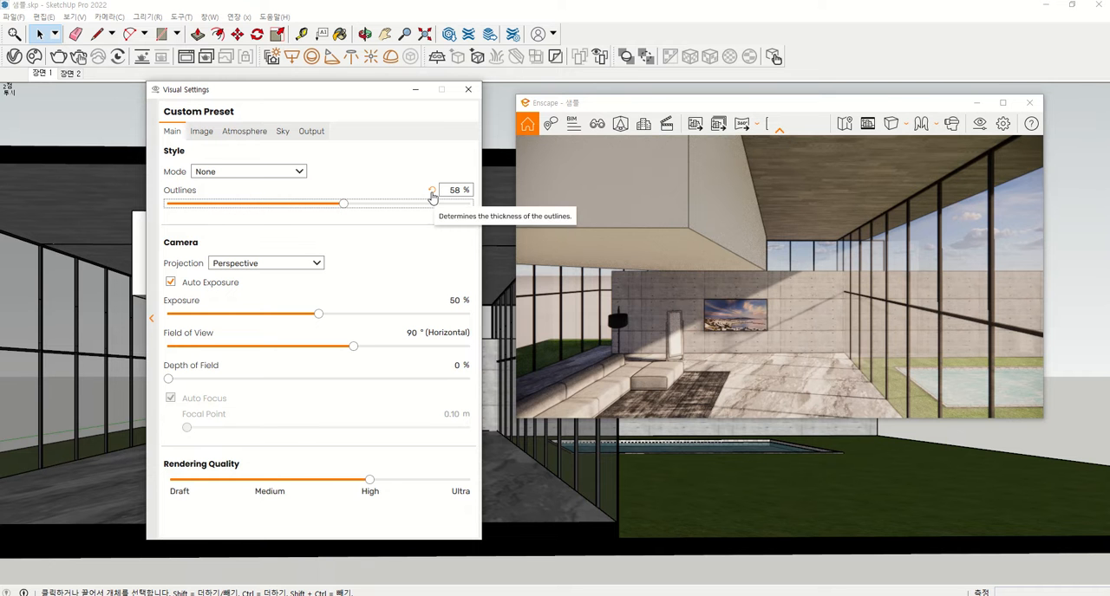
left_click(432, 192)
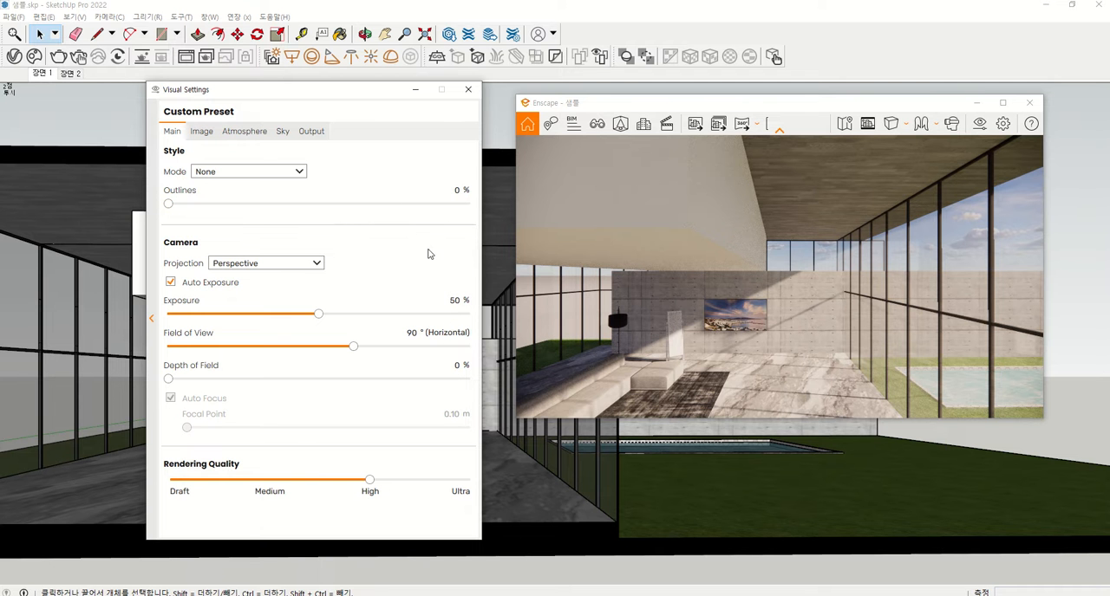
Try the outlines at 28 % and 10 %, and return them to 0 %
left_click_drag(169, 205, 252, 208)
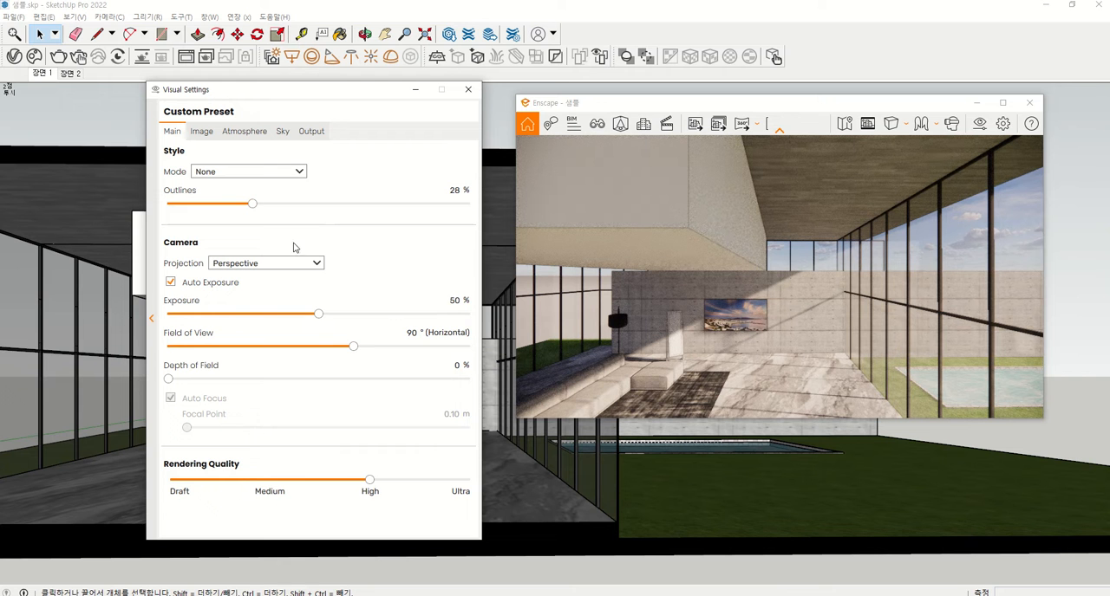
left_click(453, 191)
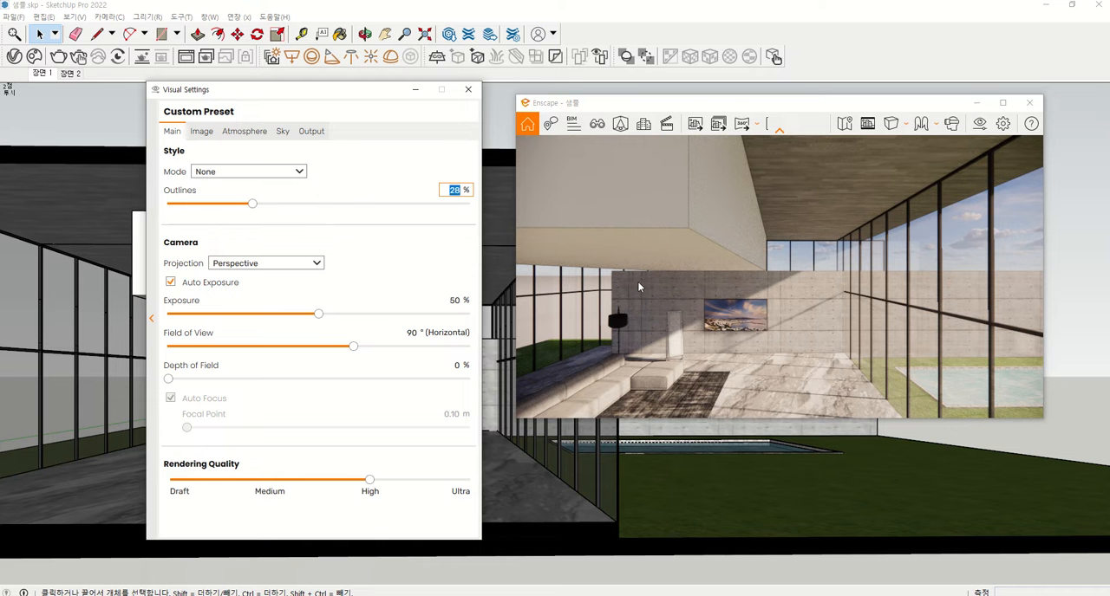
type("10")
key("Return")
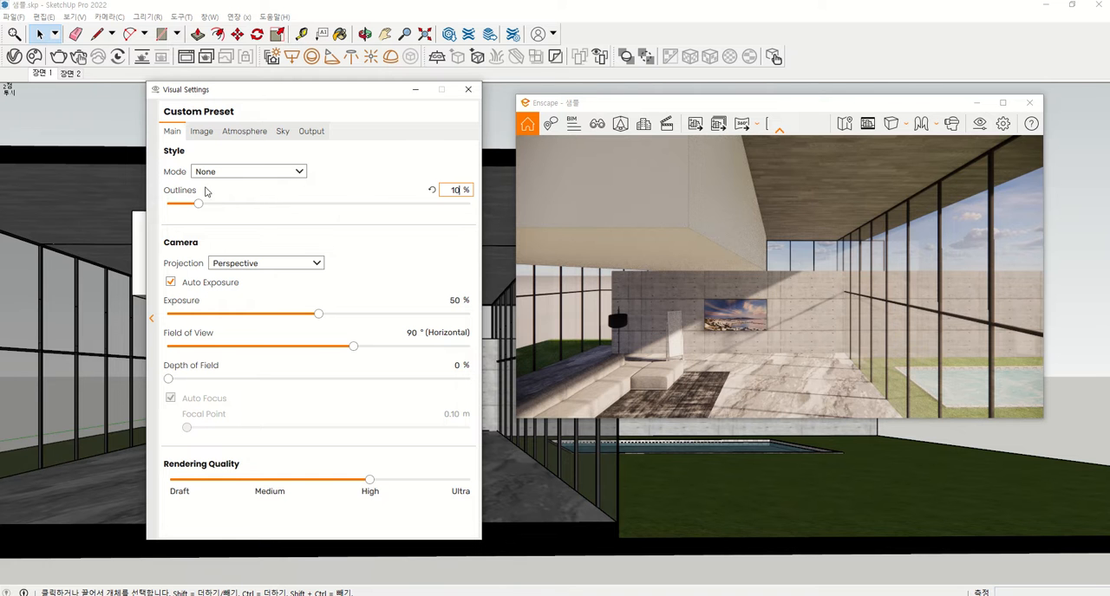
left_click_drag(198, 204, 167, 206)
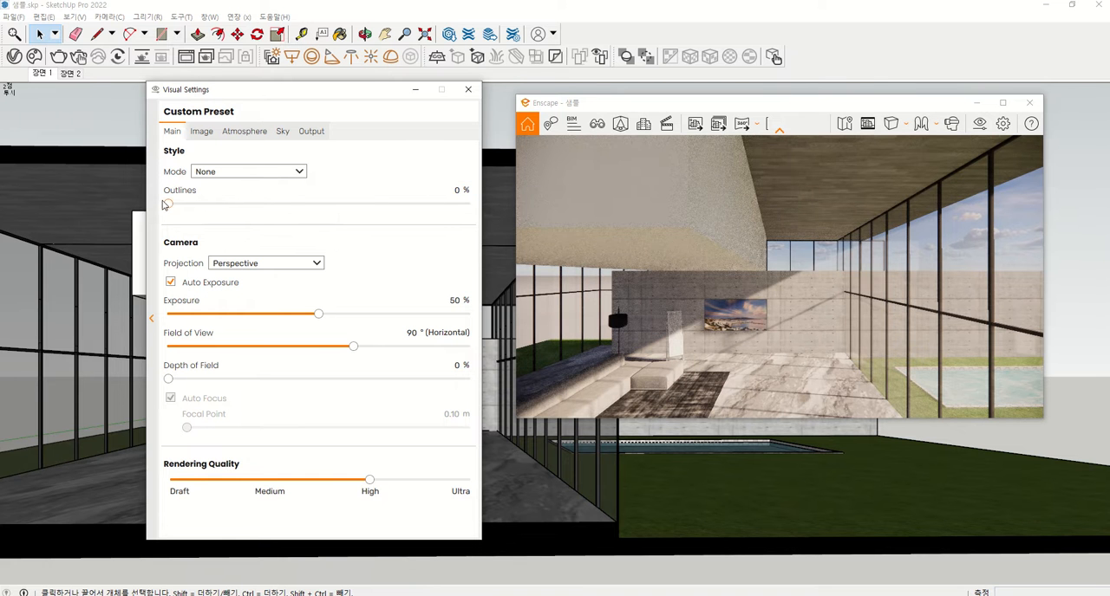
Compare the Polystyrol and White style modes in the render, ending on Polystyrol with the outlines at 0 %
left_click(285, 175)
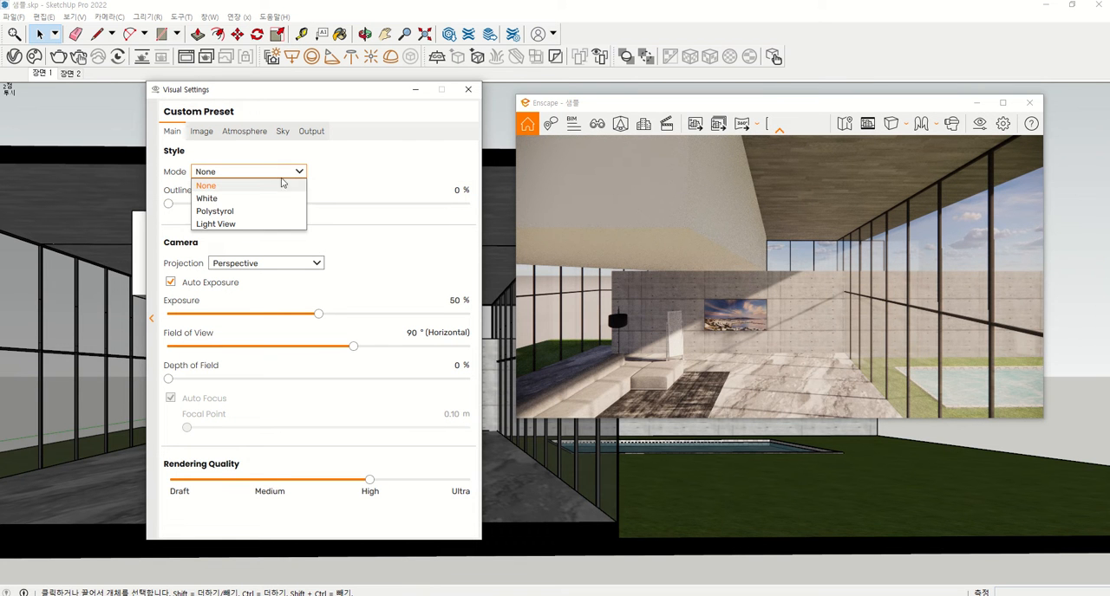
left_click(215, 212)
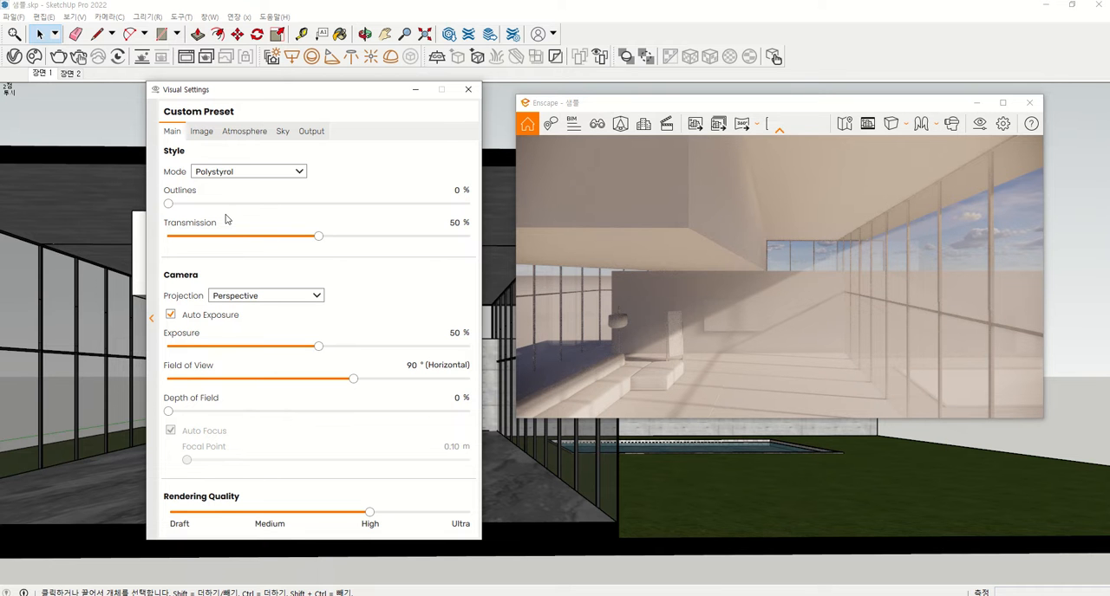
left_click(212, 172)
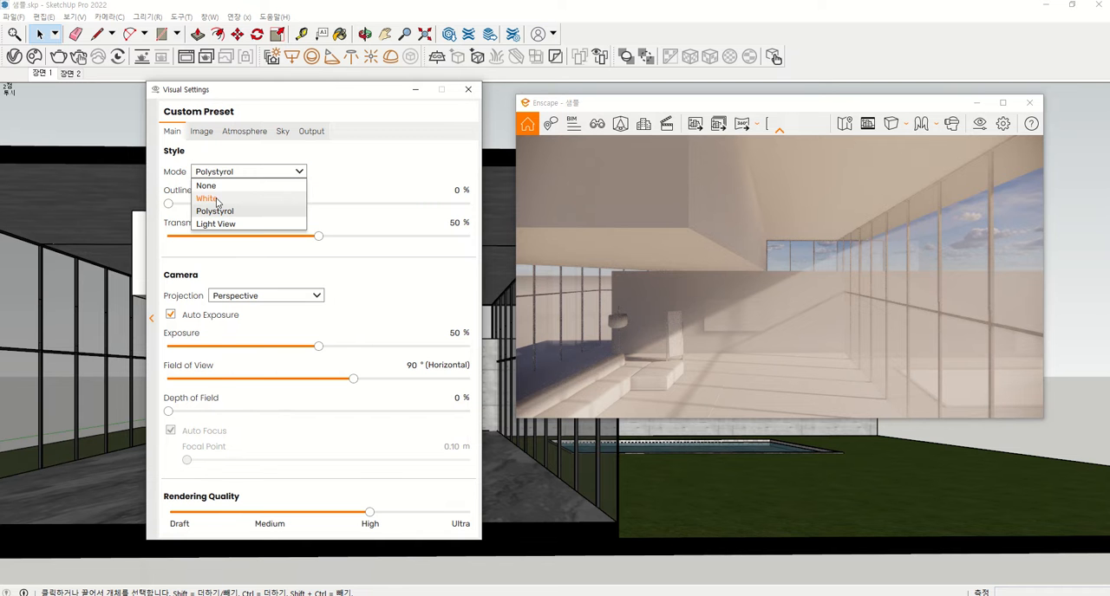
left_click(216, 199)
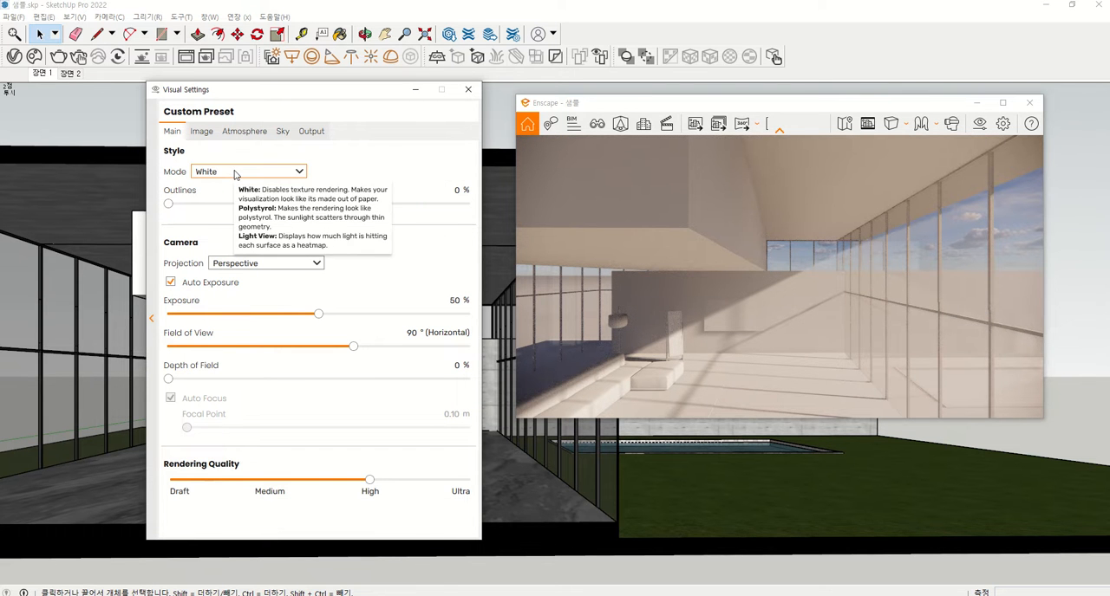
left_click(234, 173)
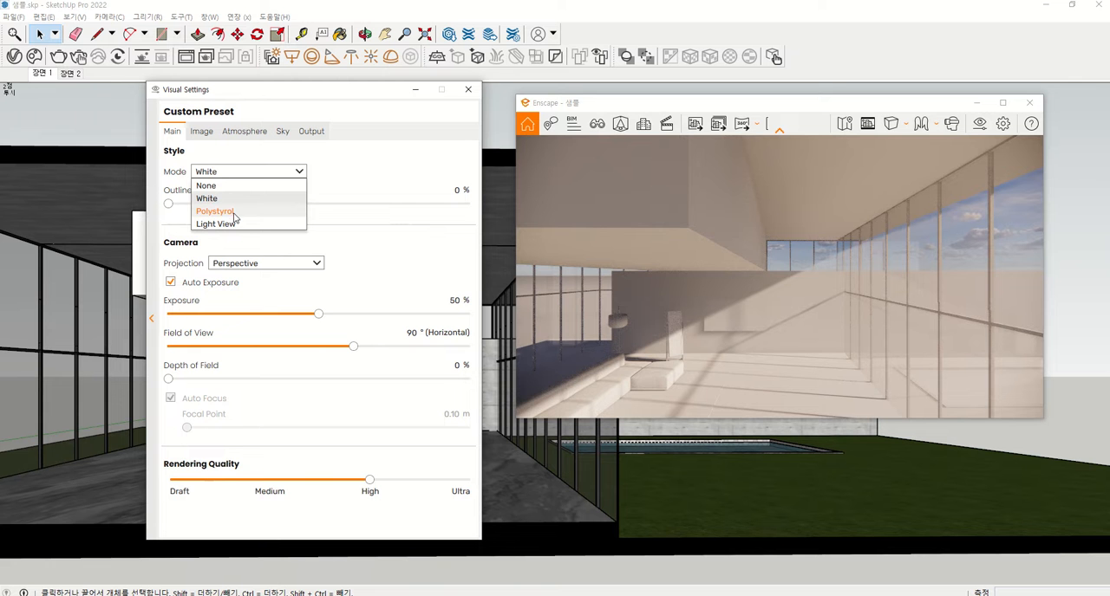
left_click(236, 213)
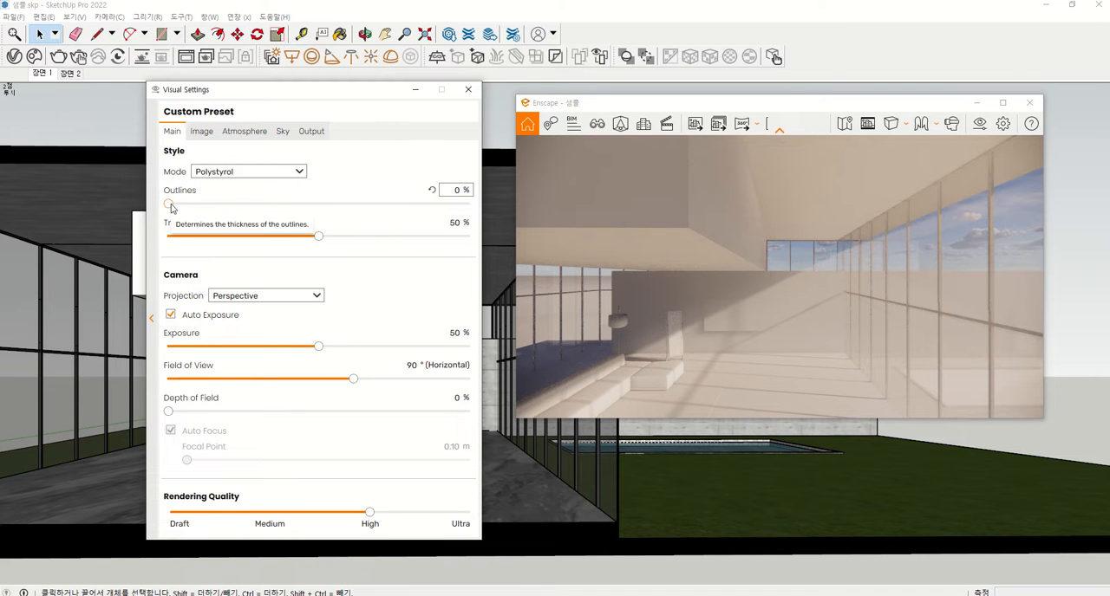
mouse_move(170, 206)
left_mouse_down()
mouse_move(221, 211)
mouse_move(166, 204)
left_mouse_up()
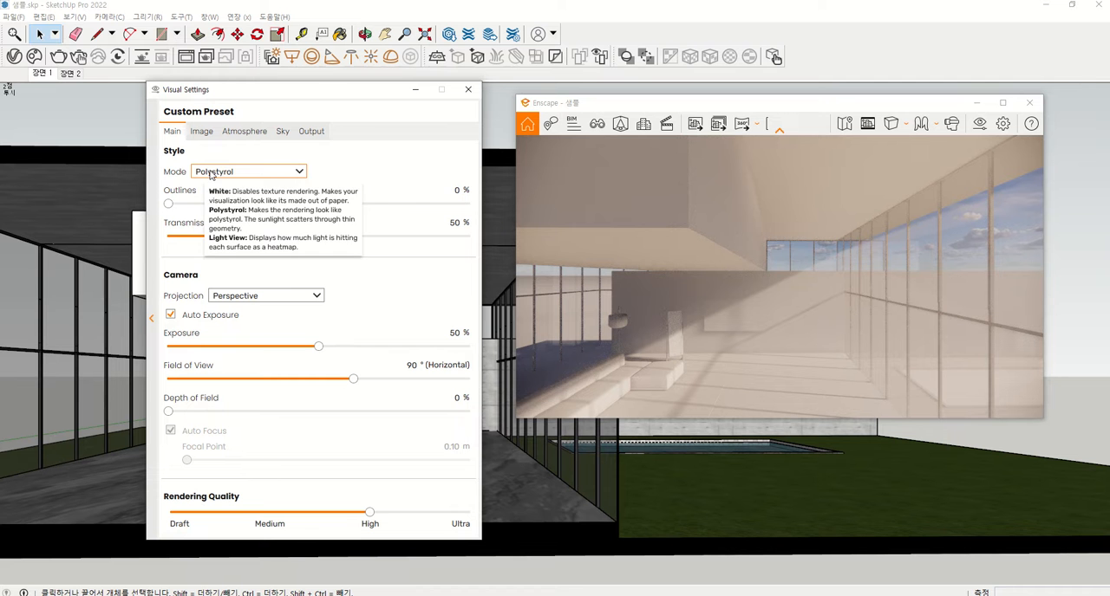
Set the rendering style mode to Light View and examine the light heatmap on the windows, walls, ceiling box and sofa
left_click(211, 172)
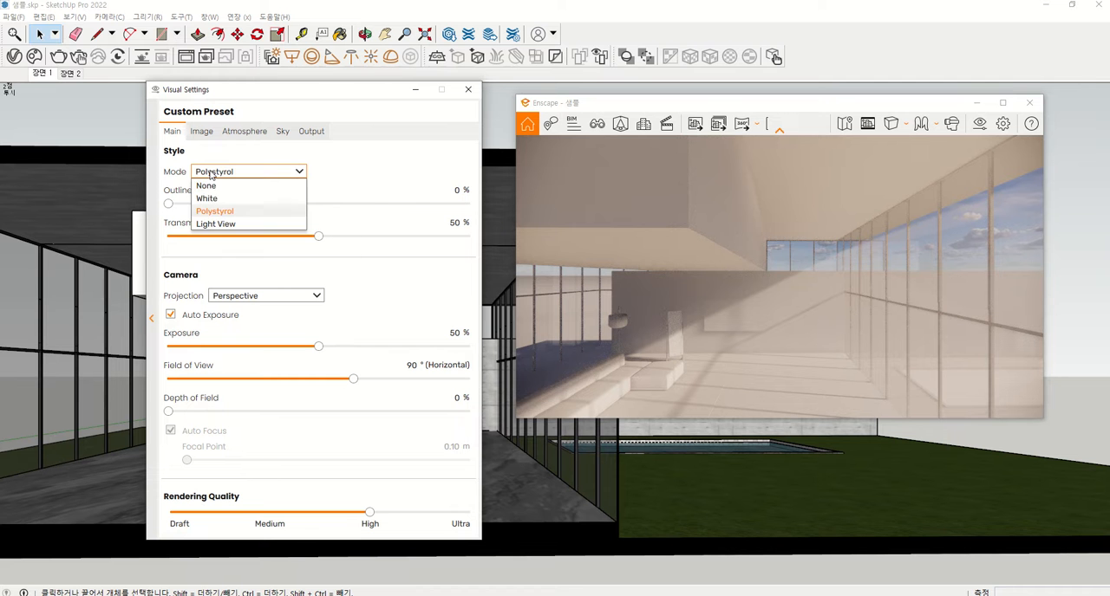
left_click(215, 224)
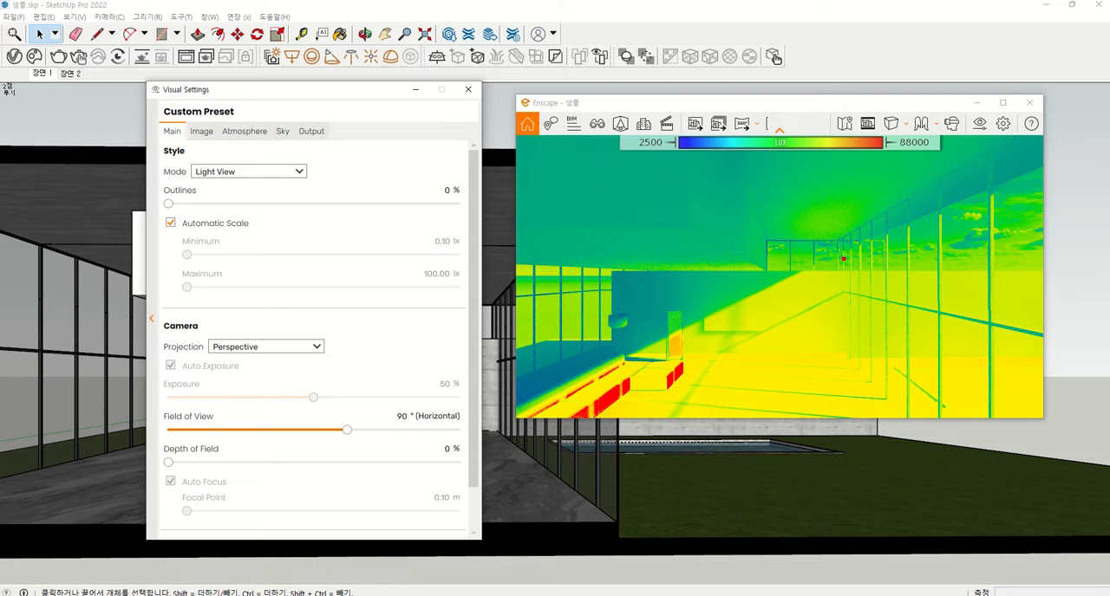
left_click_drag(970, 226, 905, 265)
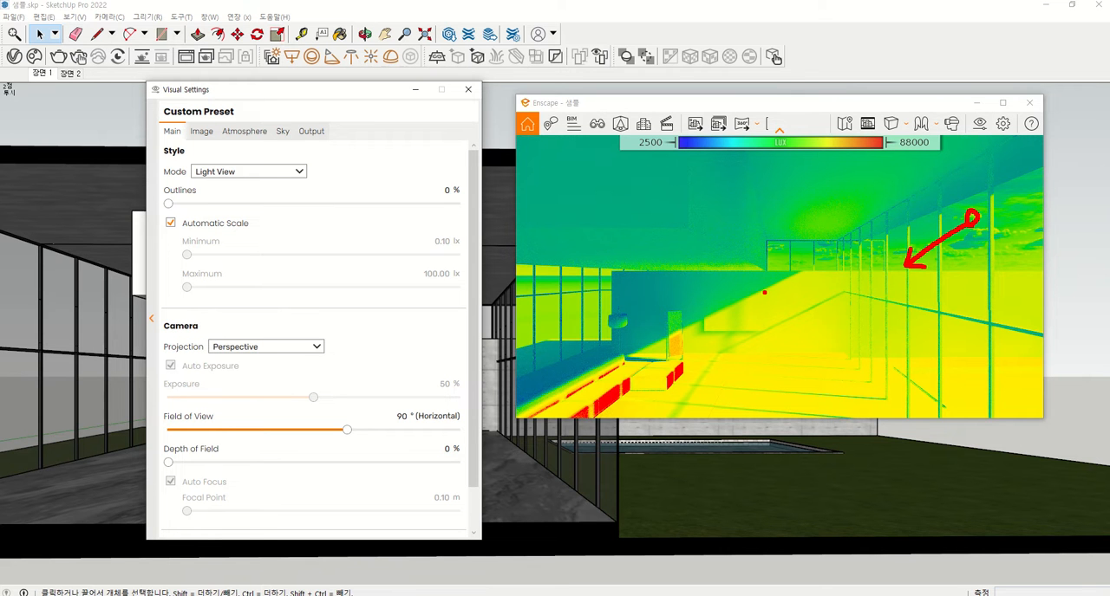
left_click_drag(764, 292, 768, 298)
mouse_move(667, 402)
left_mouse_down()
mouse_move(660, 352)
mouse_move(699, 350)
mouse_move(680, 403)
left_mouse_up()
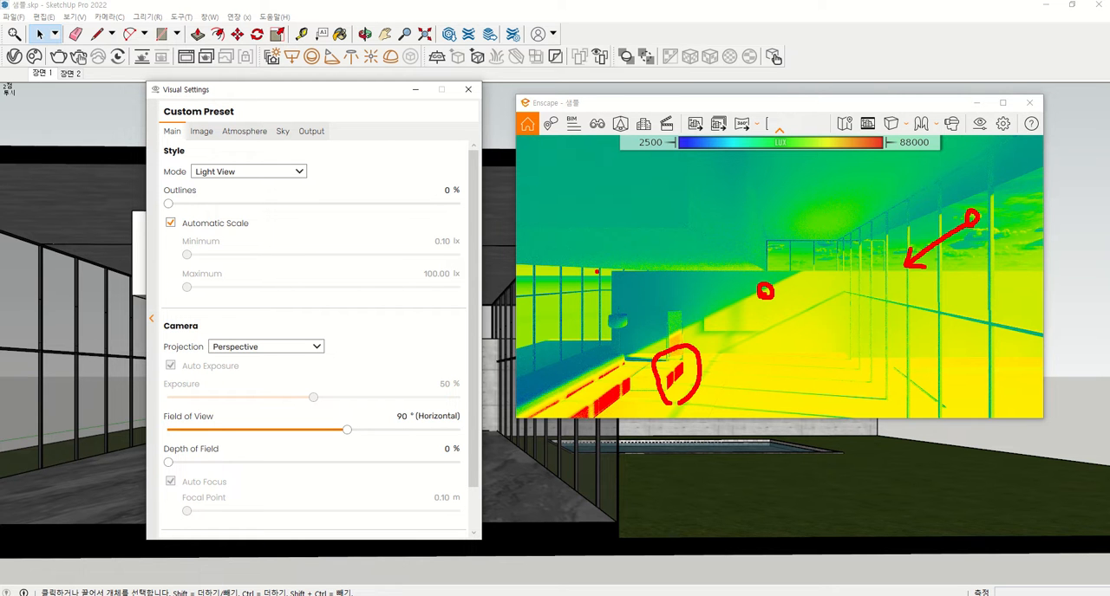
left_click_drag(640, 251, 636, 247)
mouse_move(573, 367)
left_mouse_down()
mouse_move(544, 347)
mouse_move(583, 331)
mouse_move(572, 371)
left_mouse_up()
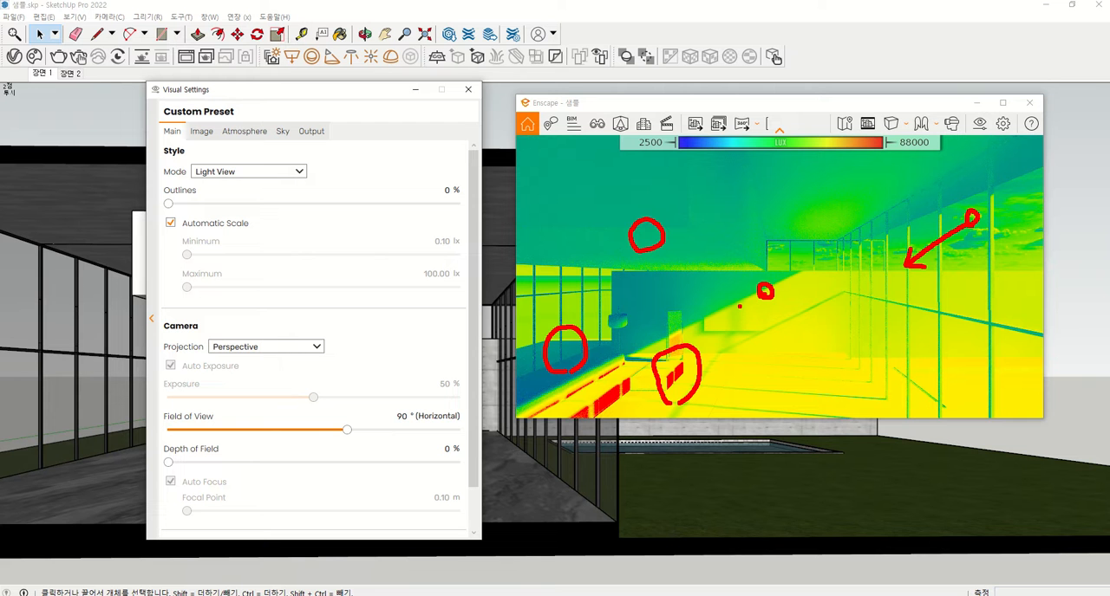
key("Escape")
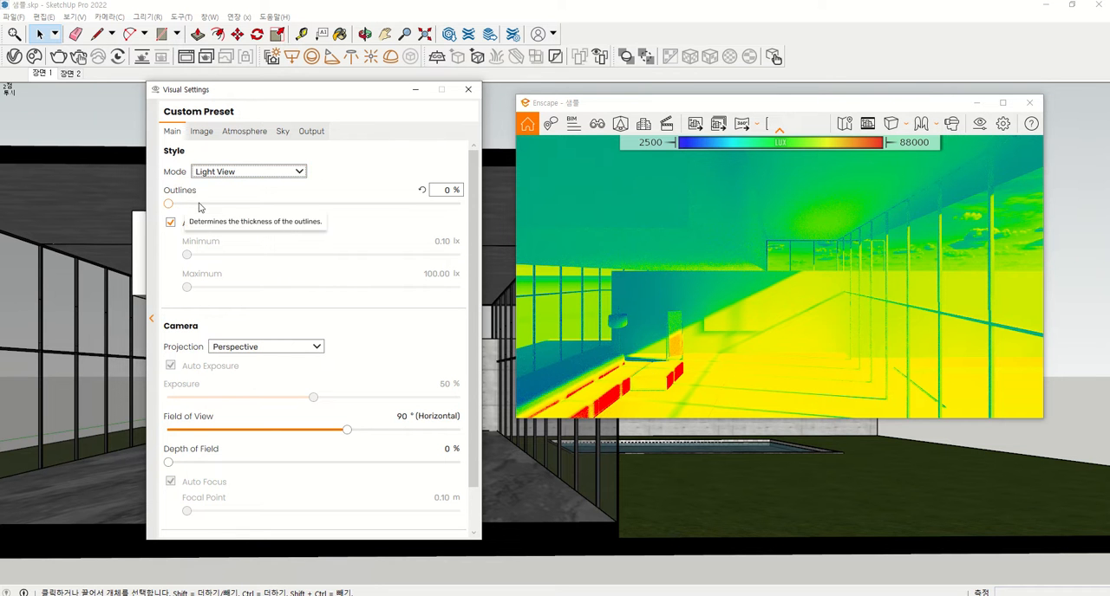
Set the outlines to 33 % and disable the automatic scale of the Light View
left_click_drag(169, 205, 264, 205)
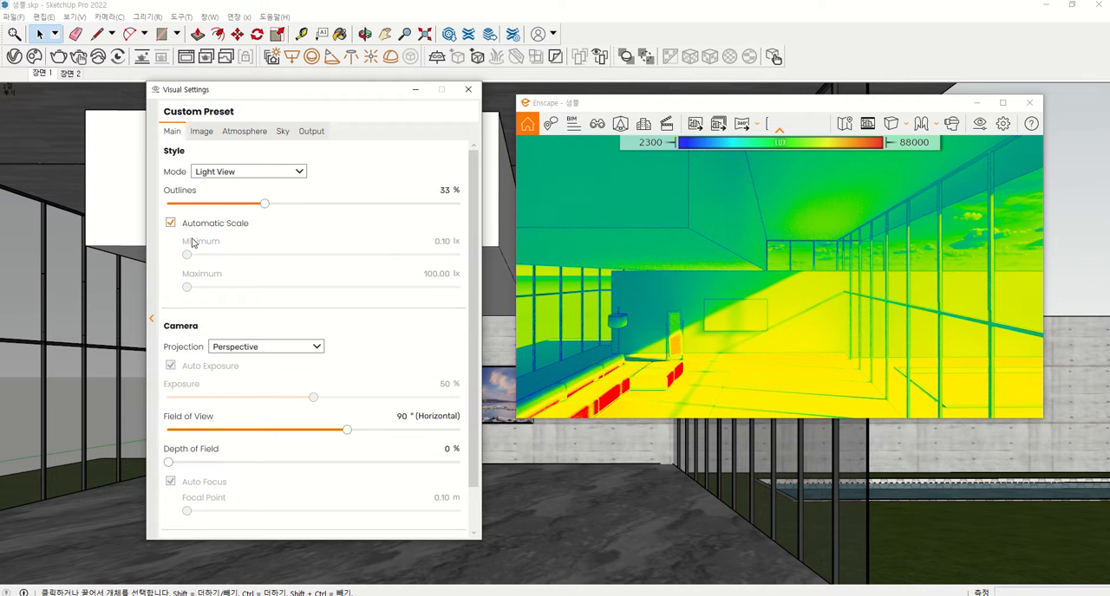
left_click_drag(183, 232, 246, 234)
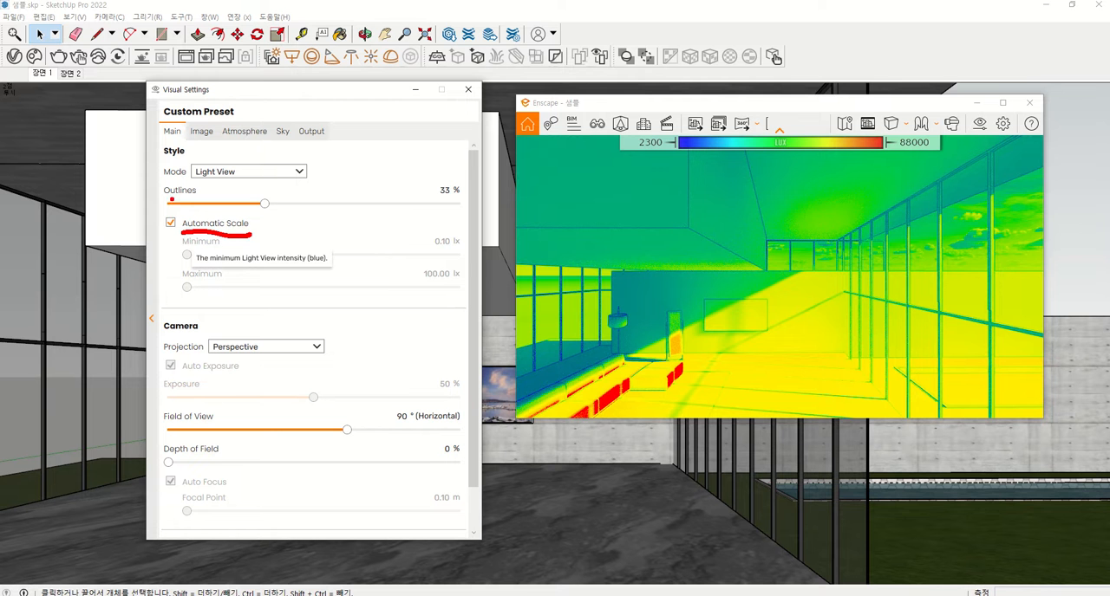
left_click(170, 223)
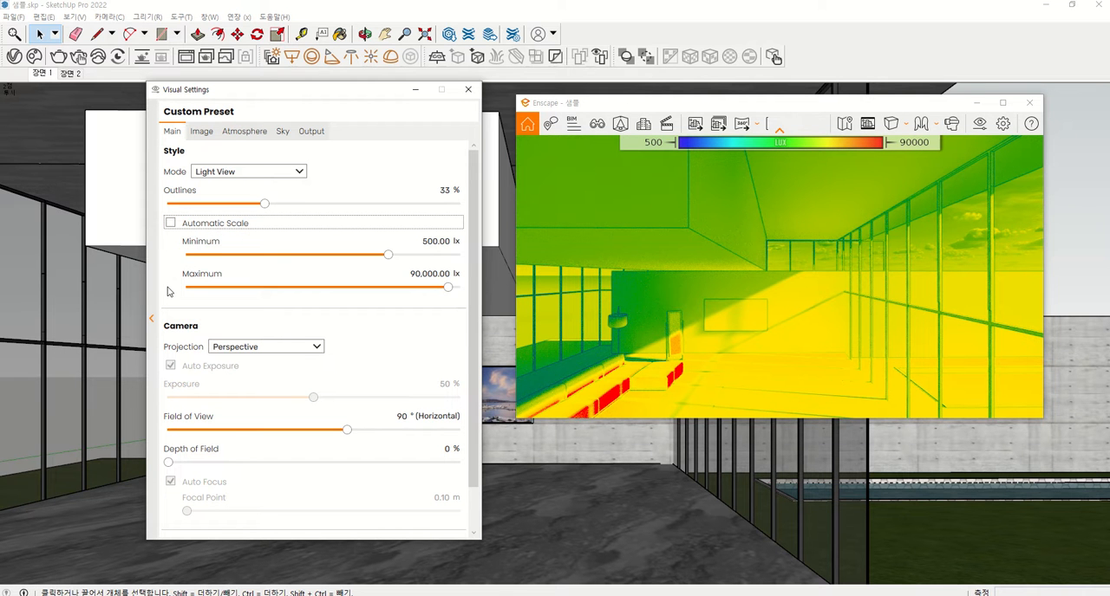
Set the Light View scale's minimum to 3.13 lx and its maximum to 31,250.63 lx
mouse_move(176, 244)
left_mouse_down()
mouse_move(159, 259)
mouse_move(180, 277)
left_mouse_up()
mouse_move(387, 255)
left_mouse_down()
mouse_move(264, 282)
mouse_move(268, 266)
left_mouse_up()
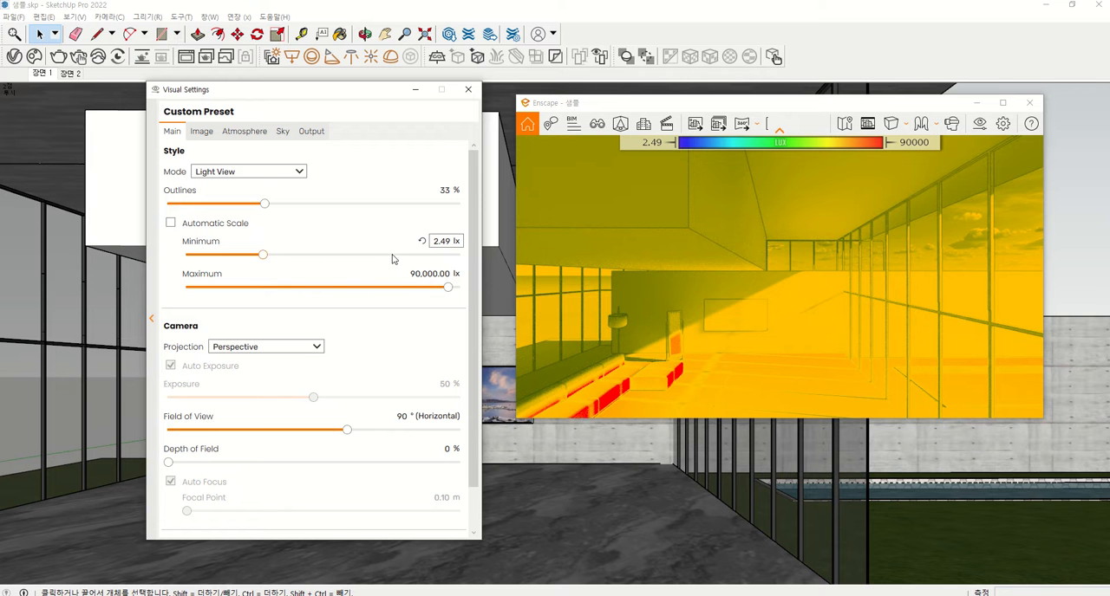
left_click_drag(445, 287, 404, 296)
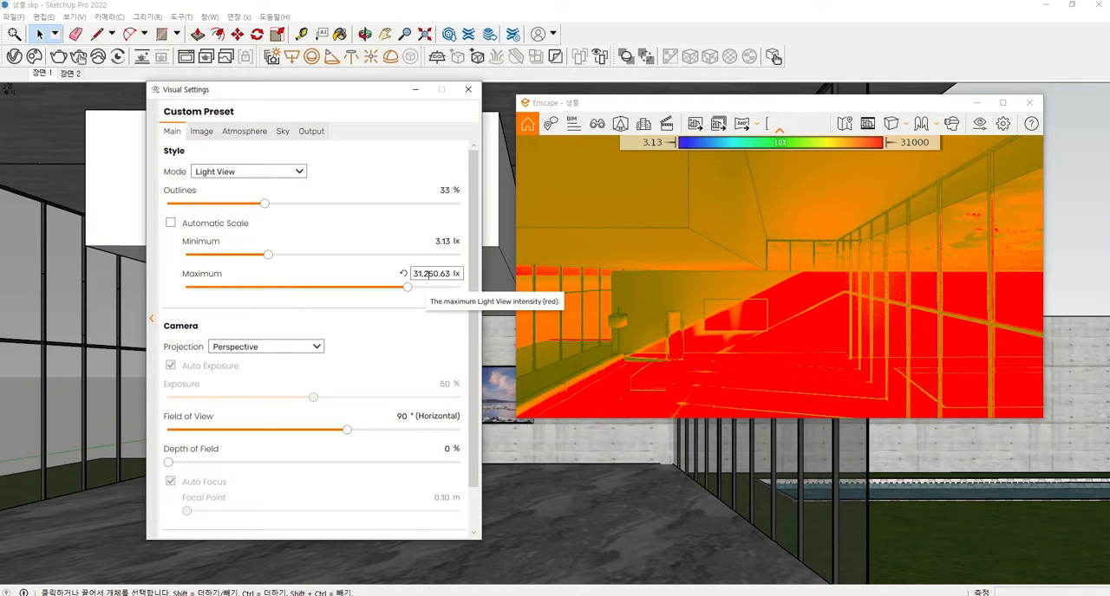
Reset the Light View scale's maximum to 90,000 lx and minimum to 500 lx, and turn the automatic scale back on
left_click(404, 276)
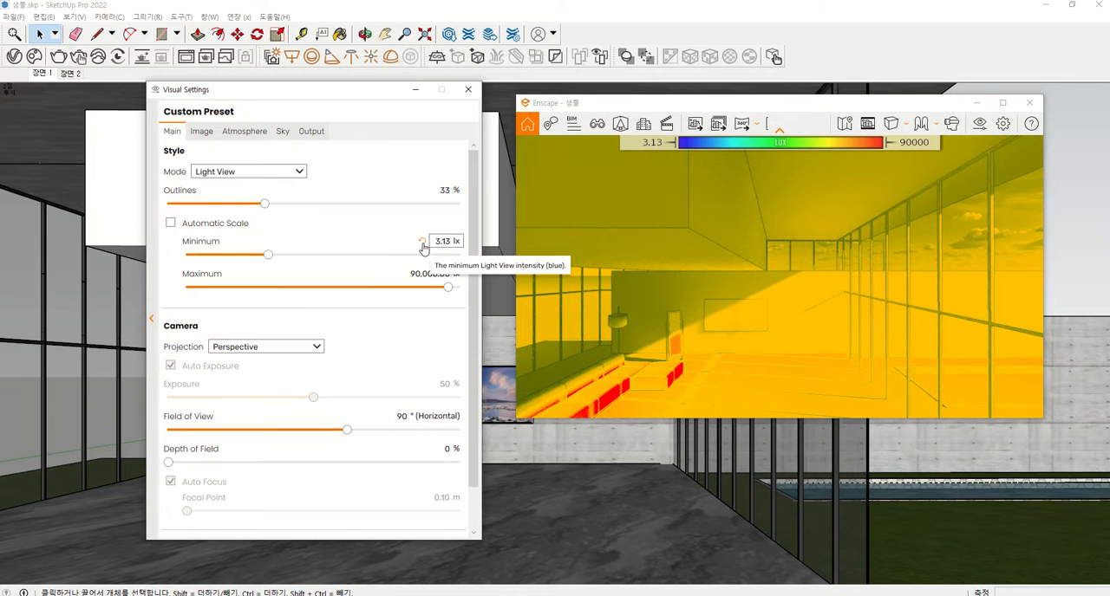
left_click(422, 246)
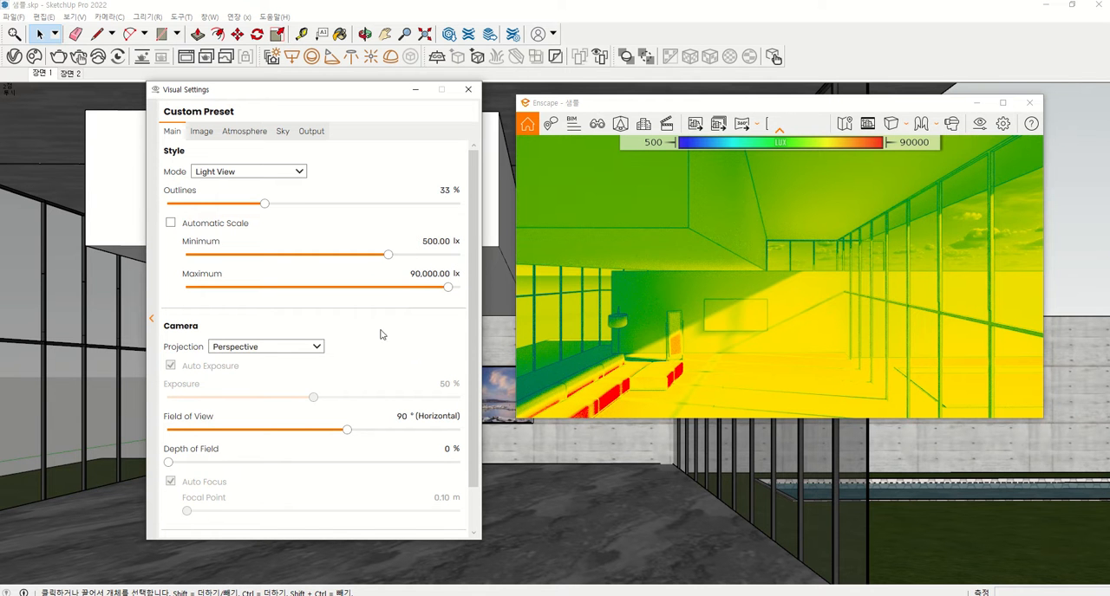
left_click(169, 223)
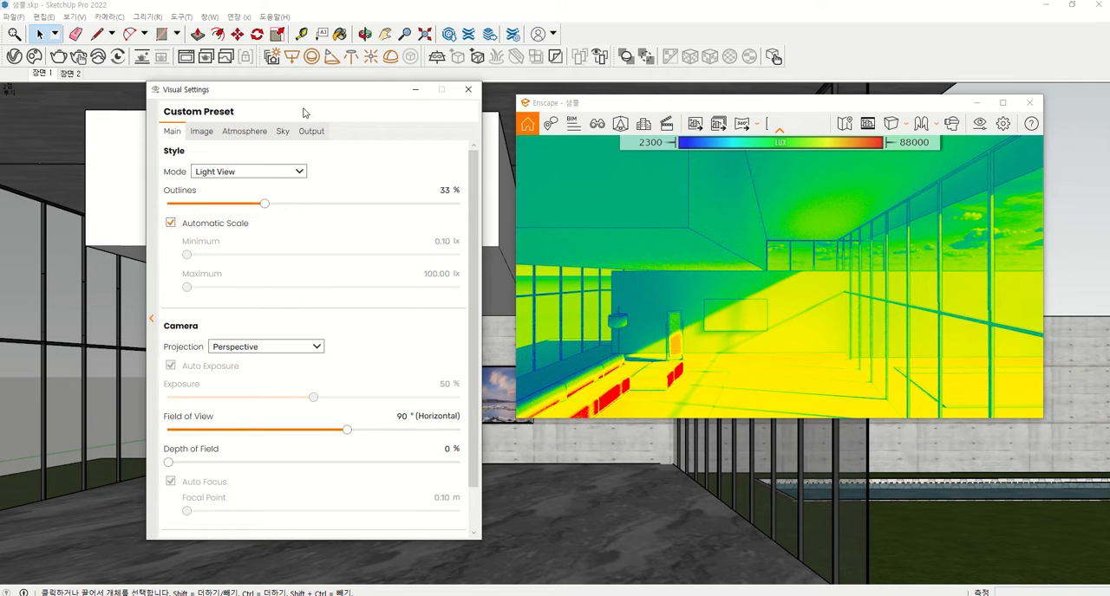
left_click_drag(306, 95, 285, 107)
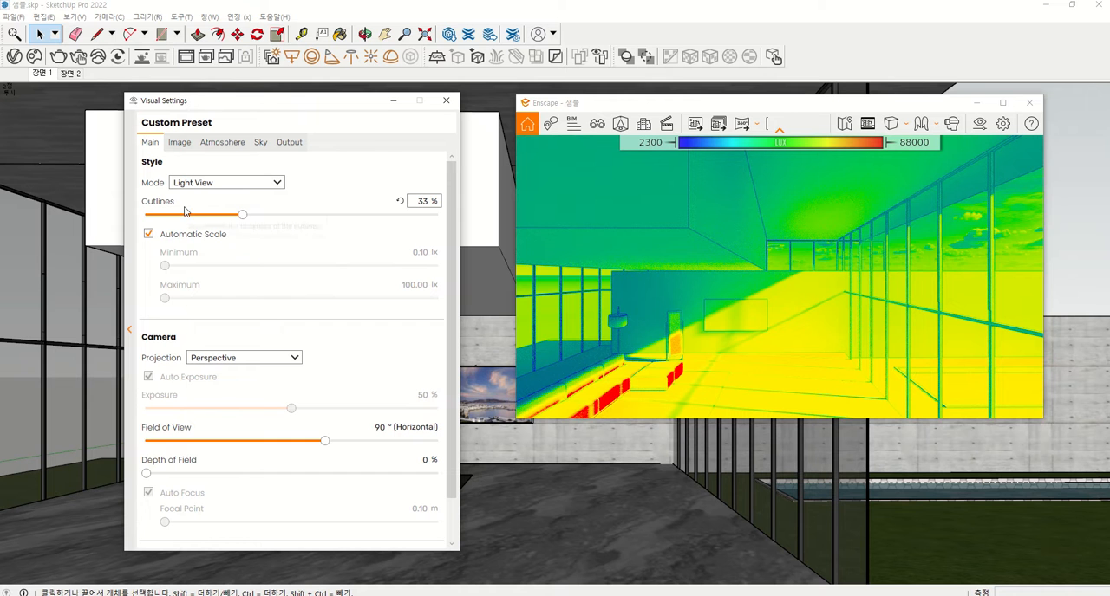
mouse_move(145, 209)
left_mouse_down()
mouse_move(173, 209)
mouse_move(157, 193)
mouse_move(138, 206)
left_mouse_up()
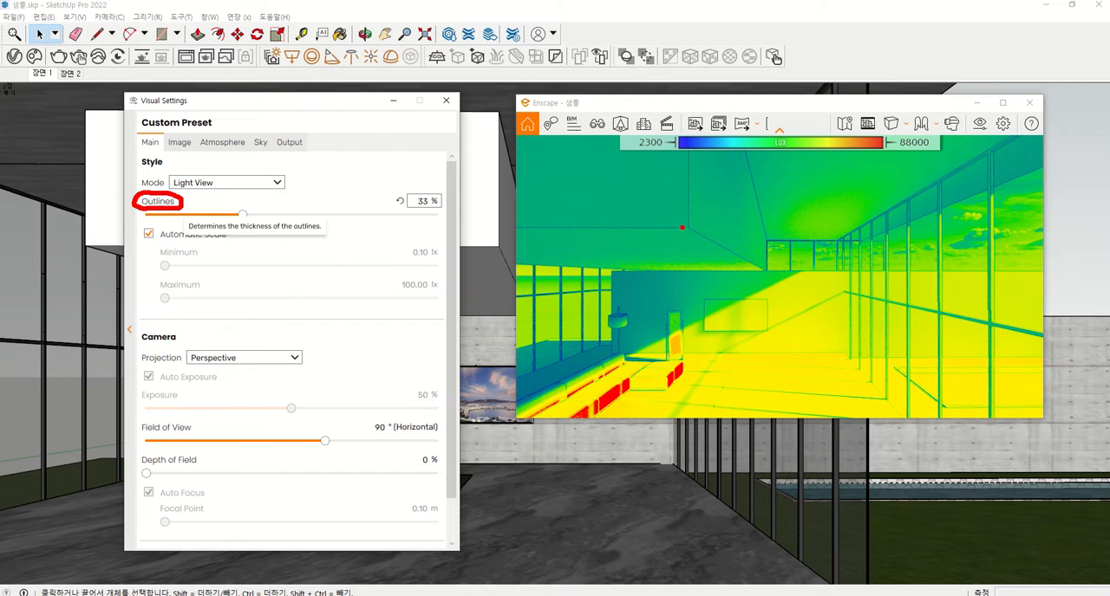
mouse_move(685, 242)
left_mouse_down()
mouse_move(680, 198)
mouse_move(720, 236)
mouse_move(701, 247)
mouse_move(679, 239)
left_mouse_up()
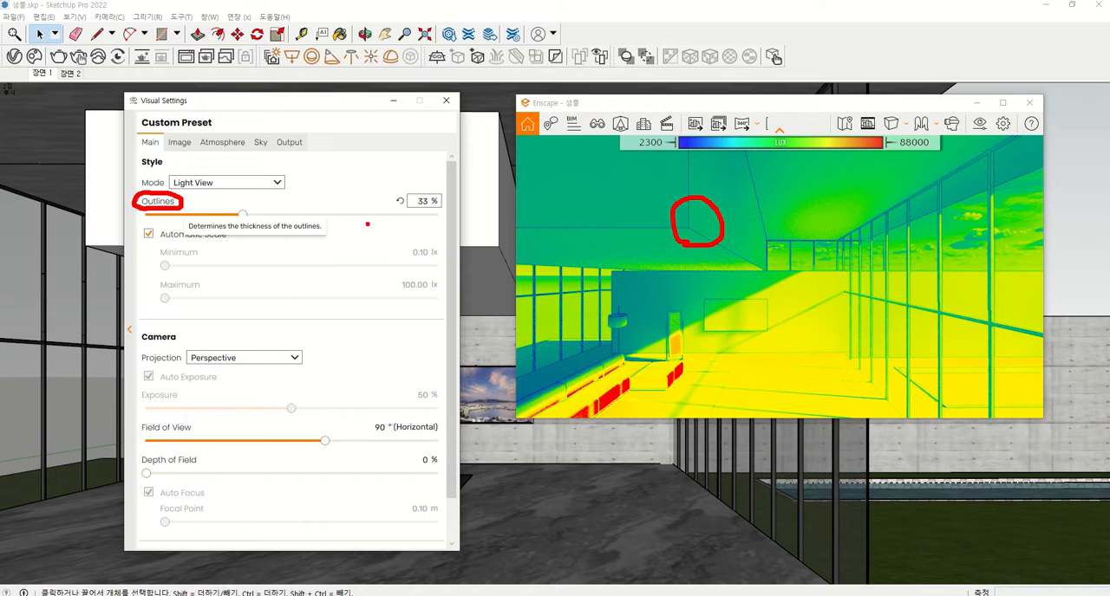
key("Escape")
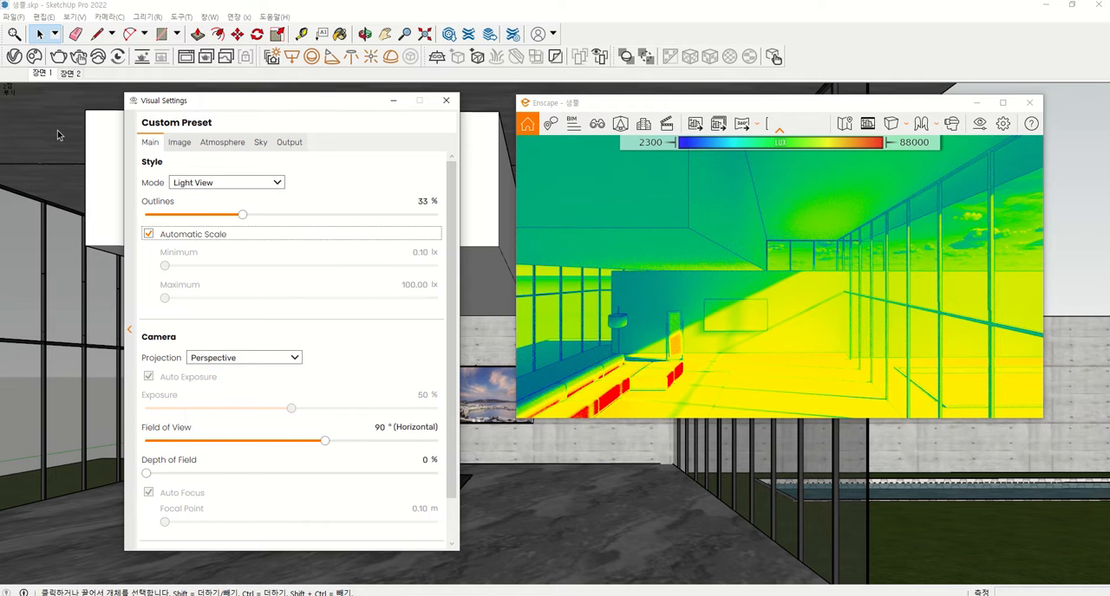
Examine the Global Illumination and Ambient Occlusion render settings in the V-Ray Asset Editor, and close the editor
left_click(14, 59)
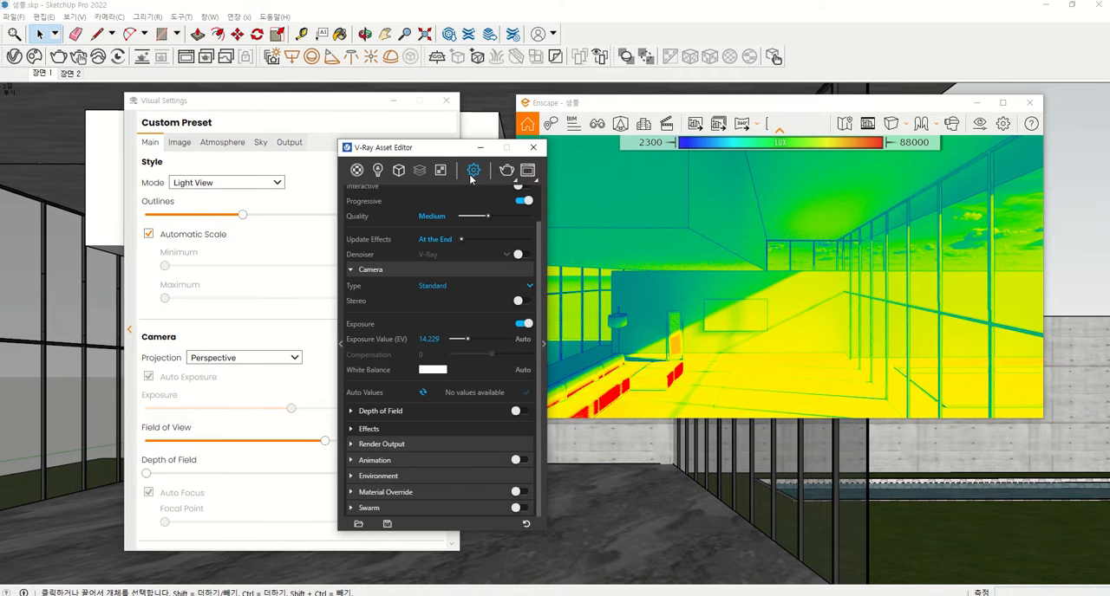
mouse_move(412, 154)
left_mouse_down()
mouse_move(397, 136)
mouse_move(415, 155)
left_mouse_up()
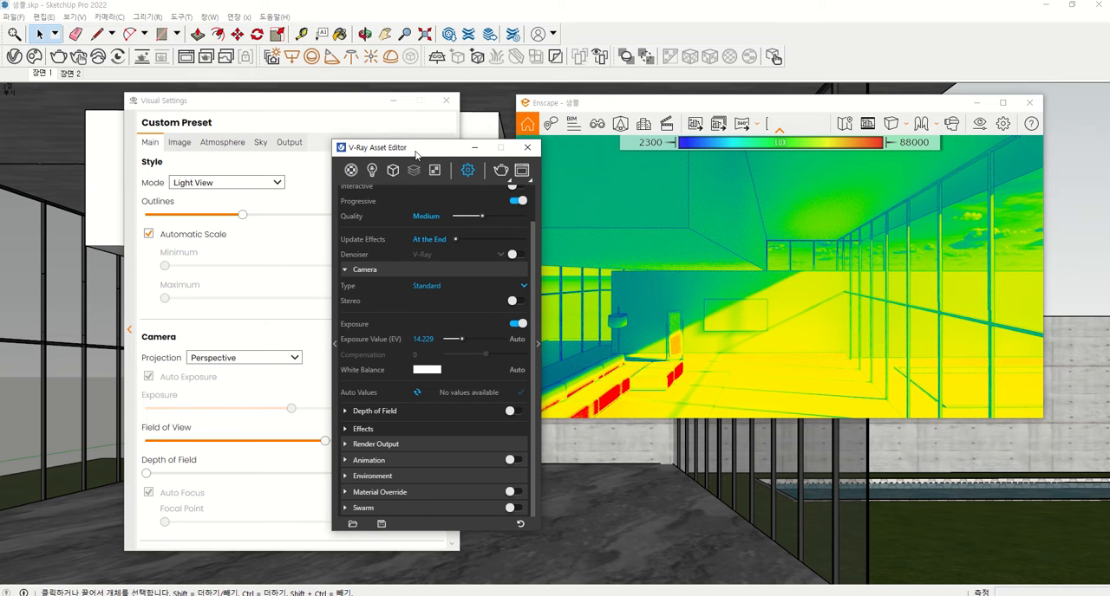
left_click(537, 346)
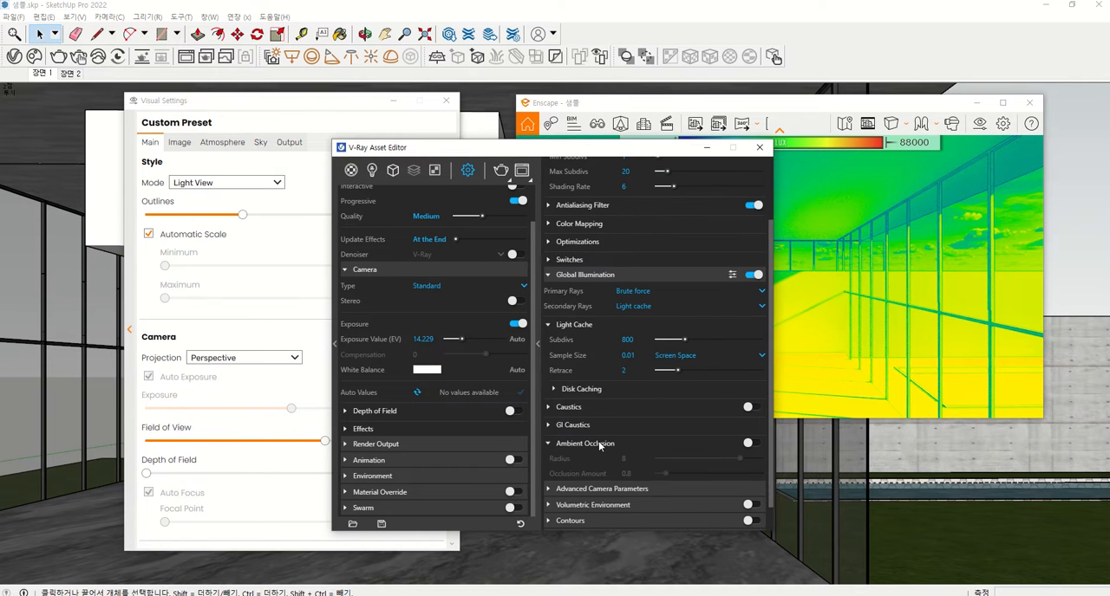
scroll(598, 441, "down", 1)
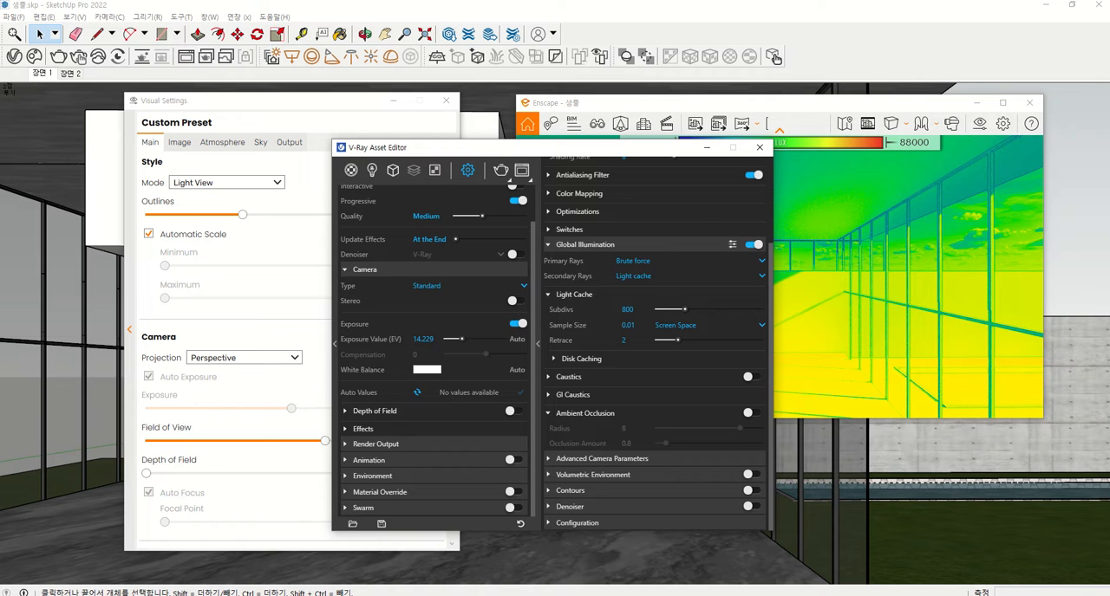
left_click_drag(548, 257, 623, 253)
mouse_move(548, 406)
left_mouse_down()
mouse_move(560, 424)
mouse_move(630, 421)
mouse_move(612, 402)
mouse_move(549, 406)
left_mouse_up()
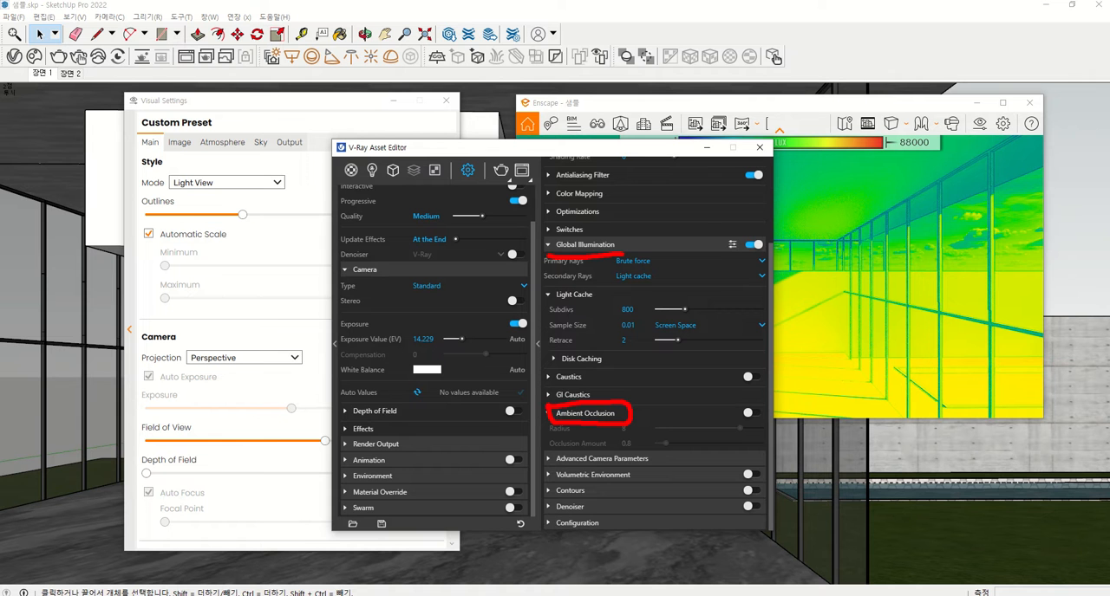
mouse_move(538, 409)
left_mouse_down()
mouse_move(525, 399)
mouse_move(542, 387)
mouse_move(534, 424)
left_mouse_up()
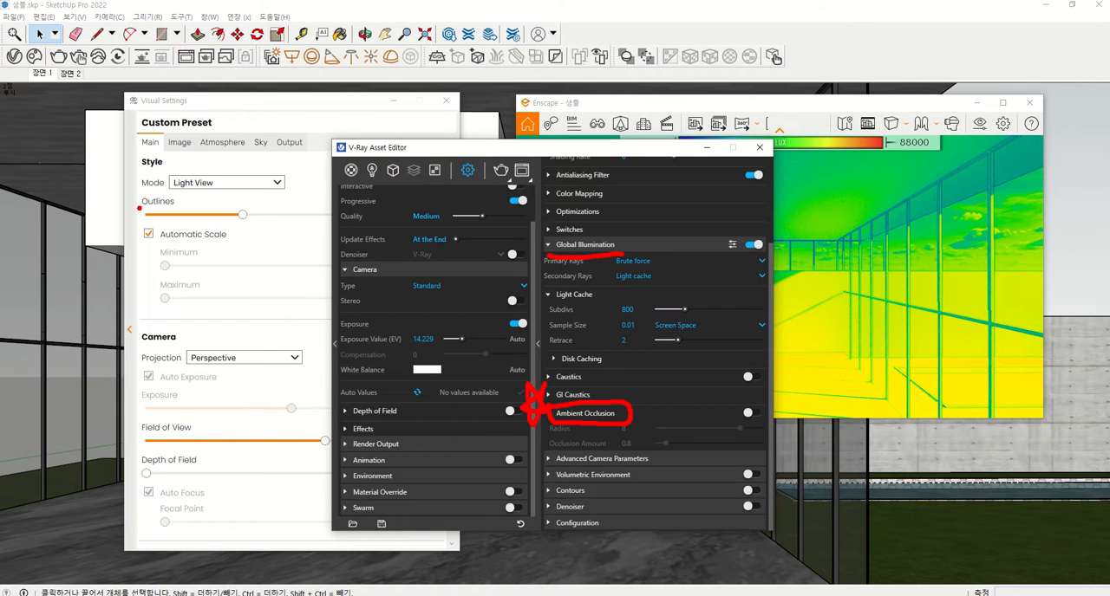
mouse_move(139, 208)
left_mouse_down()
mouse_move(165, 215)
mouse_move(182, 192)
mouse_move(137, 204)
mouse_move(107, 182)
mouse_move(114, 213)
mouse_move(127, 182)
left_mouse_up()
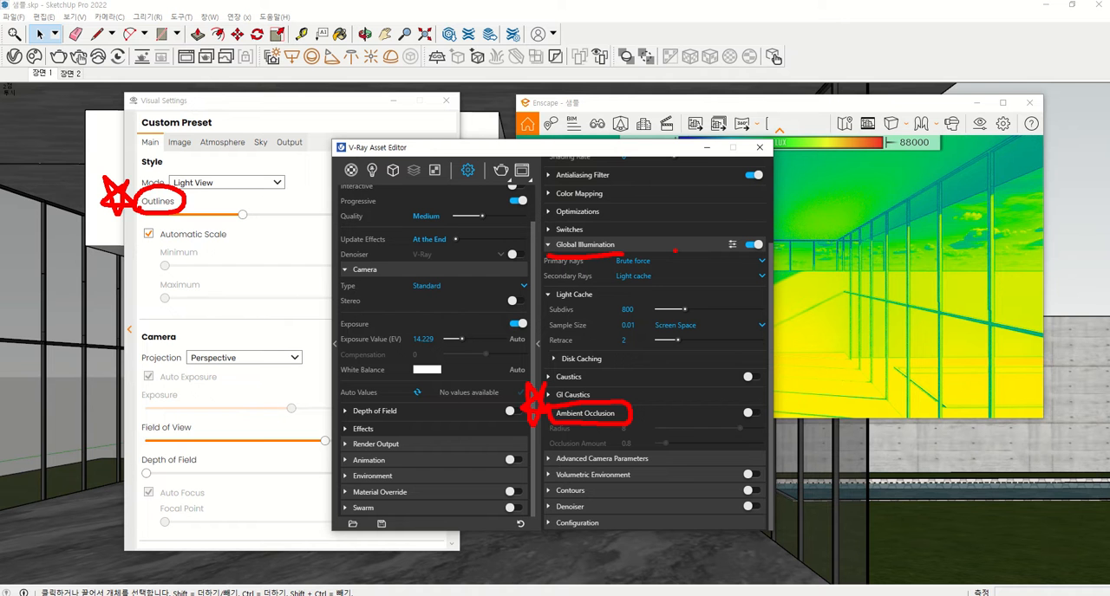
key("Escape")
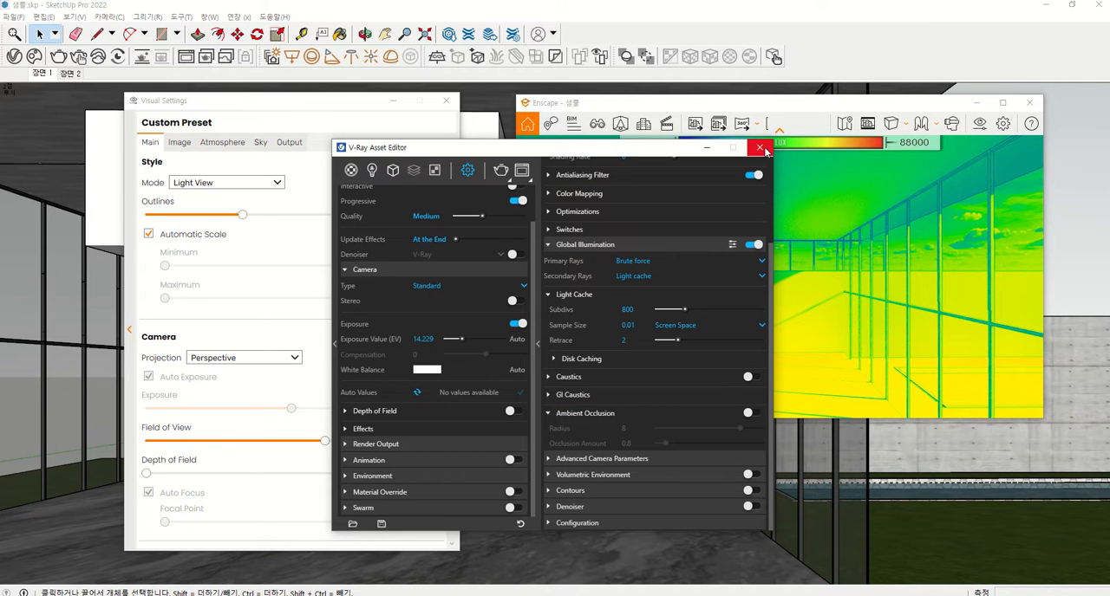
left_click(538, 344)
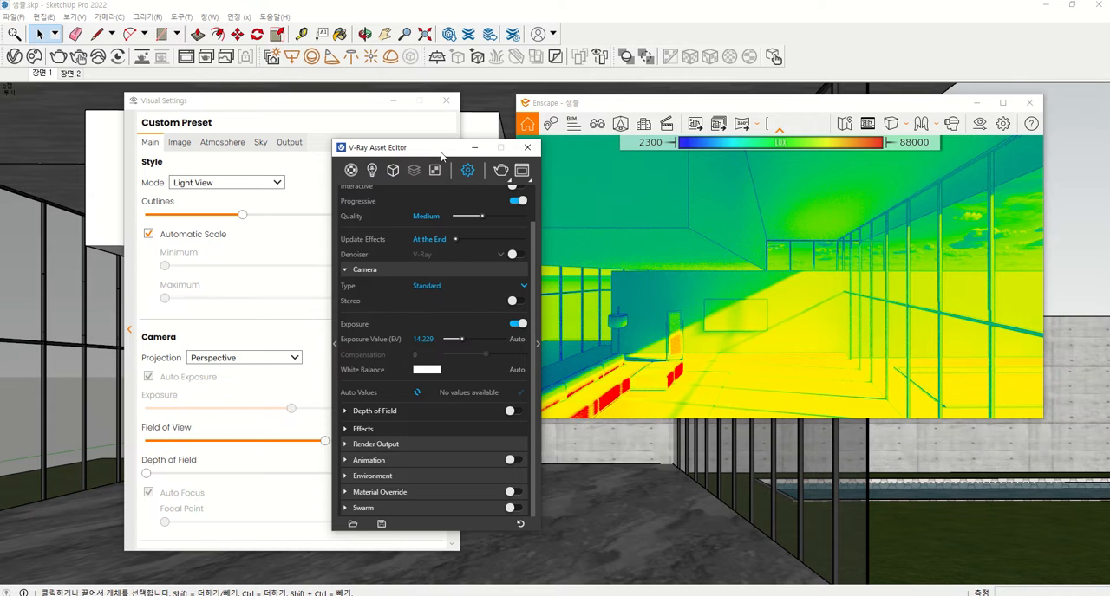
left_click_drag(442, 154, 705, 178)
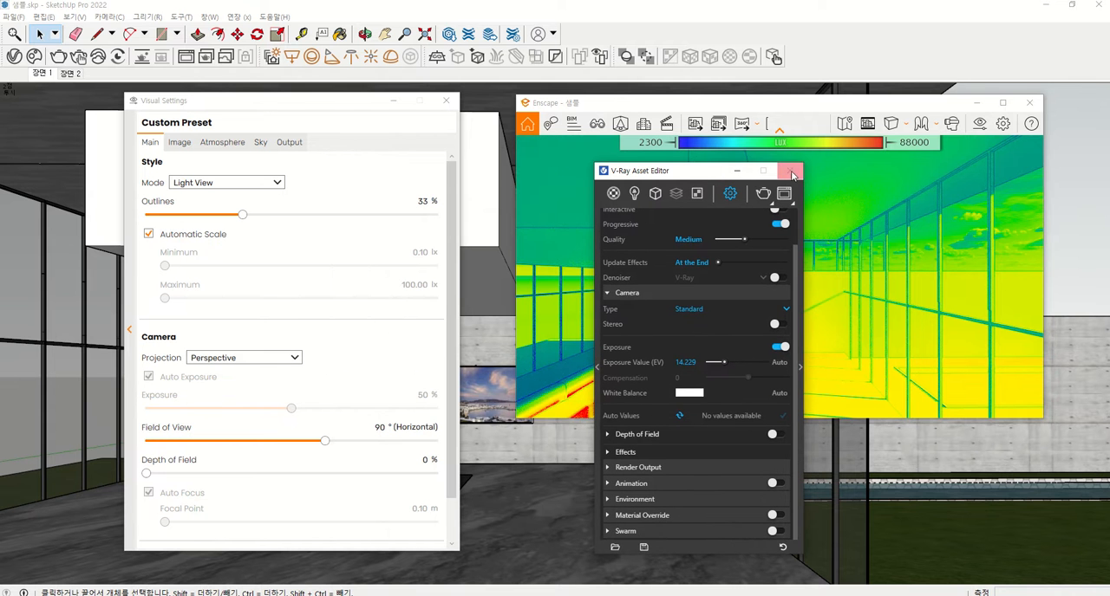
left_click(792, 173)
Set the rendering style mode back to None
left_click(196, 184)
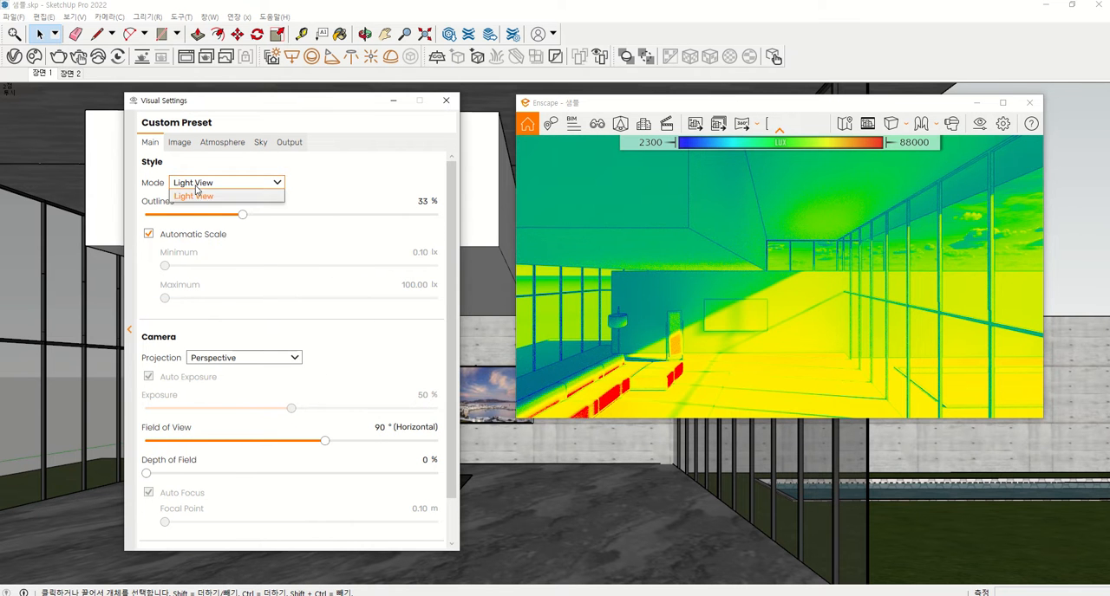
left_click(194, 199)
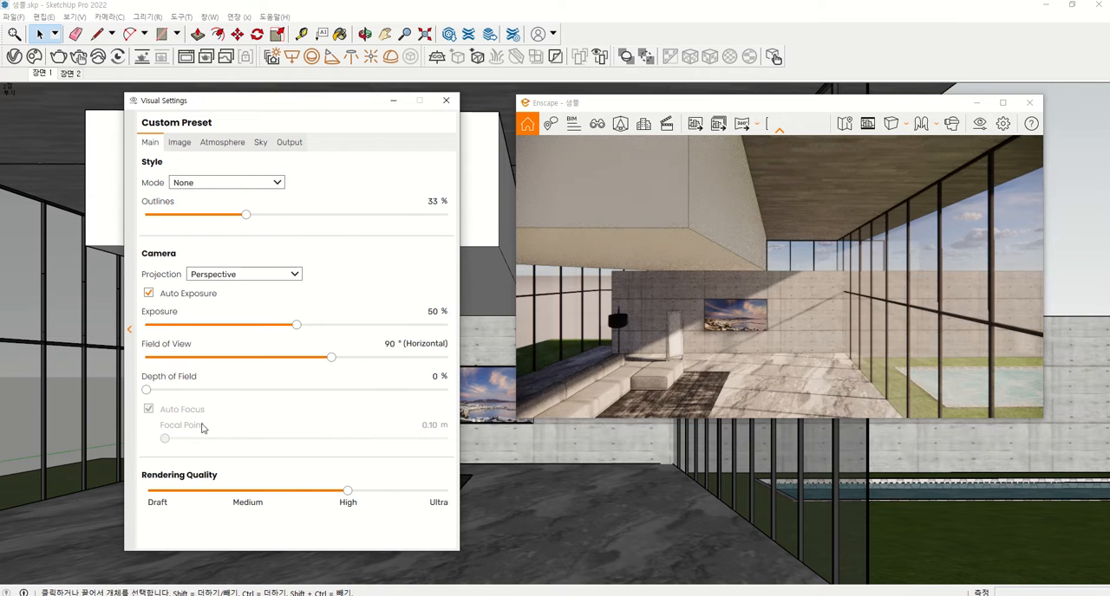
key("ctrl+2")
mouse_move(137, 264)
left_mouse_down()
mouse_move(172, 263)
mouse_move(186, 227)
mouse_move(122, 259)
mouse_move(137, 273)
left_mouse_up()
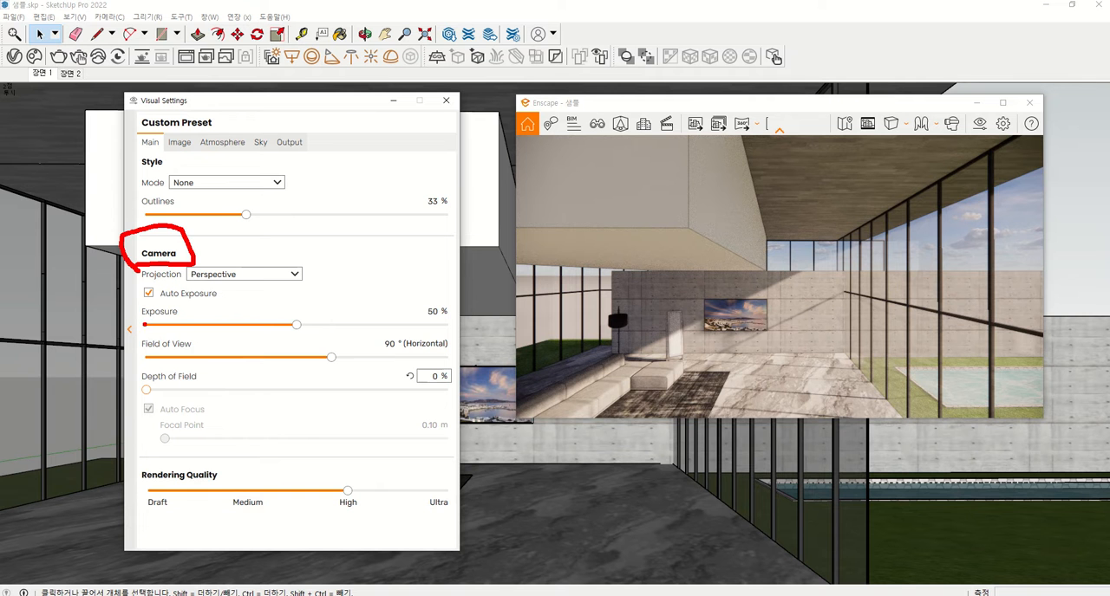
mouse_move(135, 304)
left_mouse_down()
mouse_move(130, 322)
mouse_move(161, 331)
mouse_move(177, 329)
mouse_move(188, 308)
mouse_move(140, 306)
left_mouse_up()
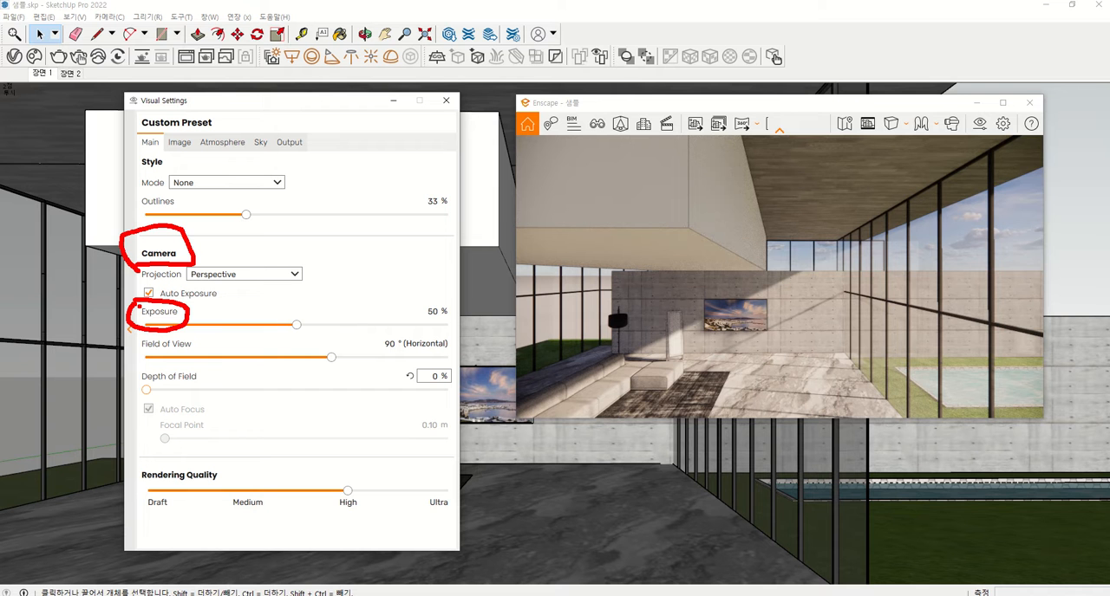
key("Escape")
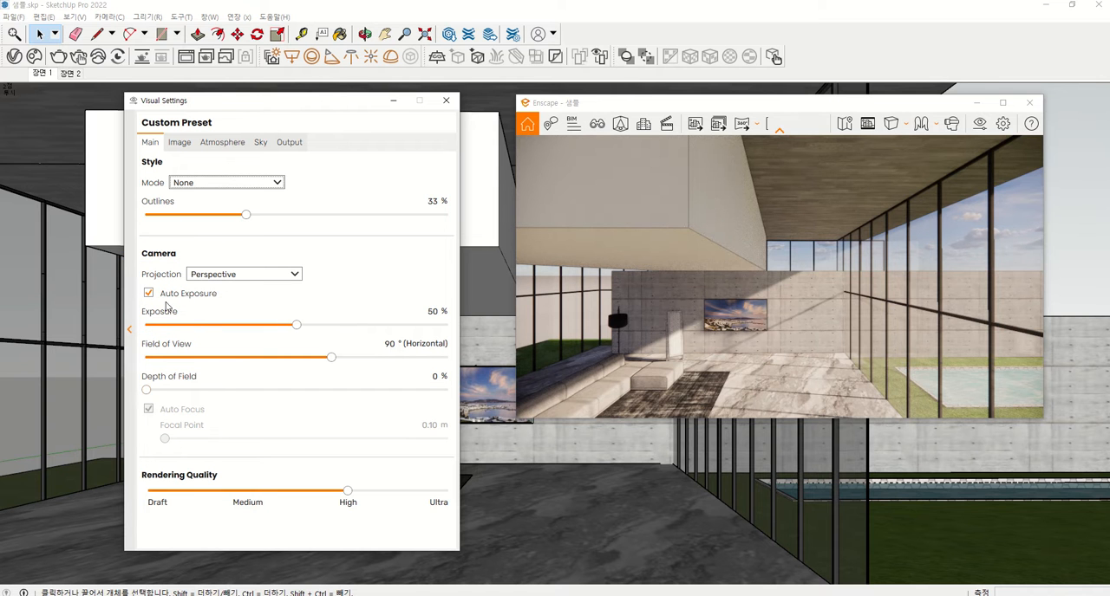
left_click_drag(155, 305, 229, 296)
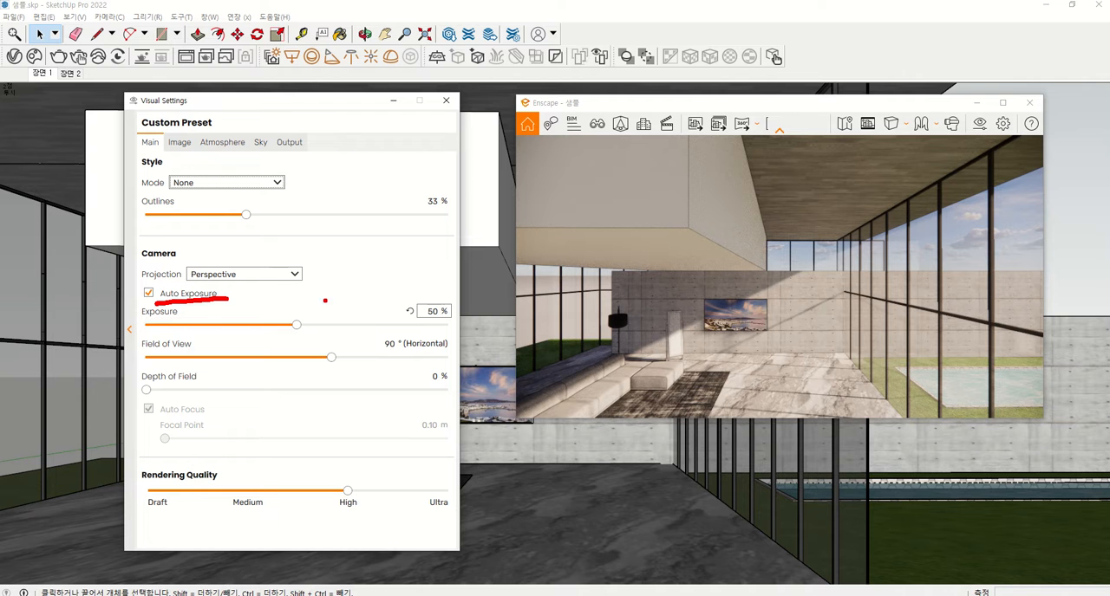
mouse_move(769, 371)
left_mouse_down()
mouse_move(707, 368)
mouse_move(919, 232)
mouse_move(802, 374)
left_mouse_up()
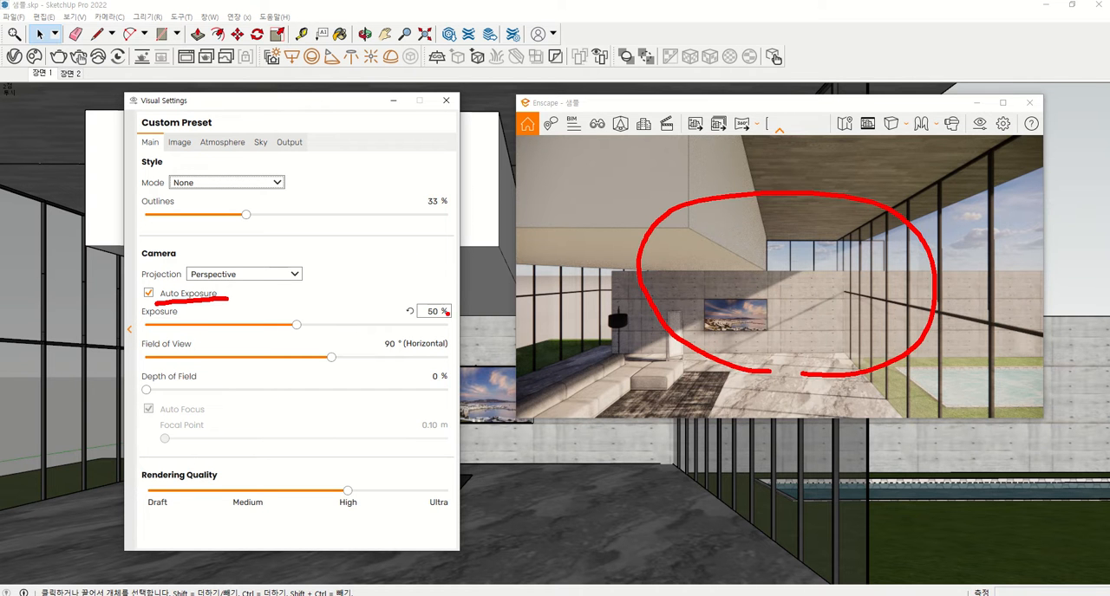
key("Escape")
Reduce the thickness of the render's outlines to 7 %
left_click_drag(247, 215, 144, 224)
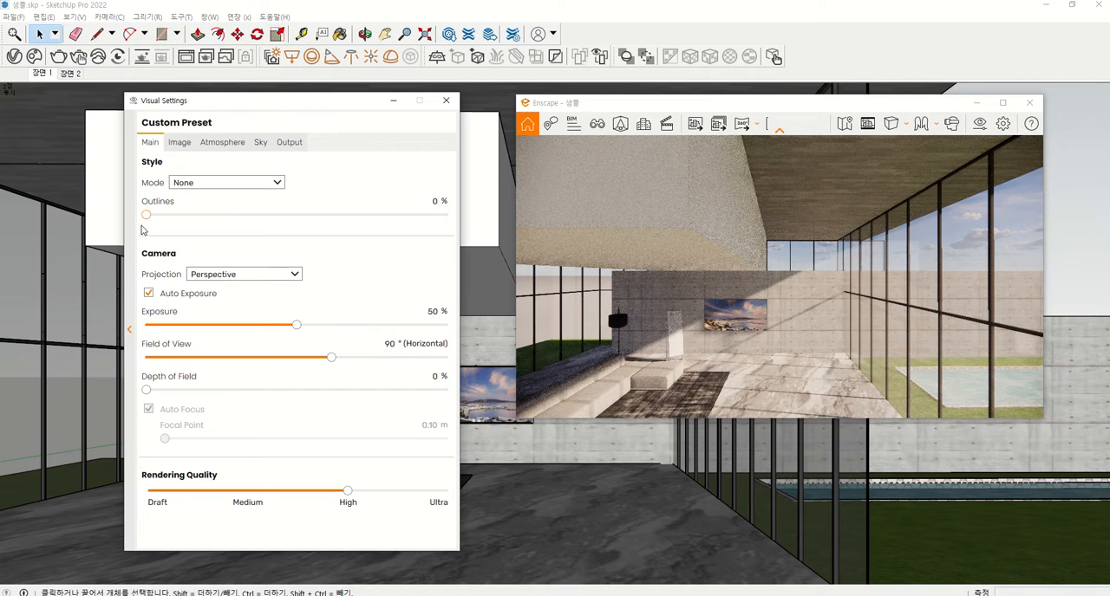
double_click(434, 201)
type("5")
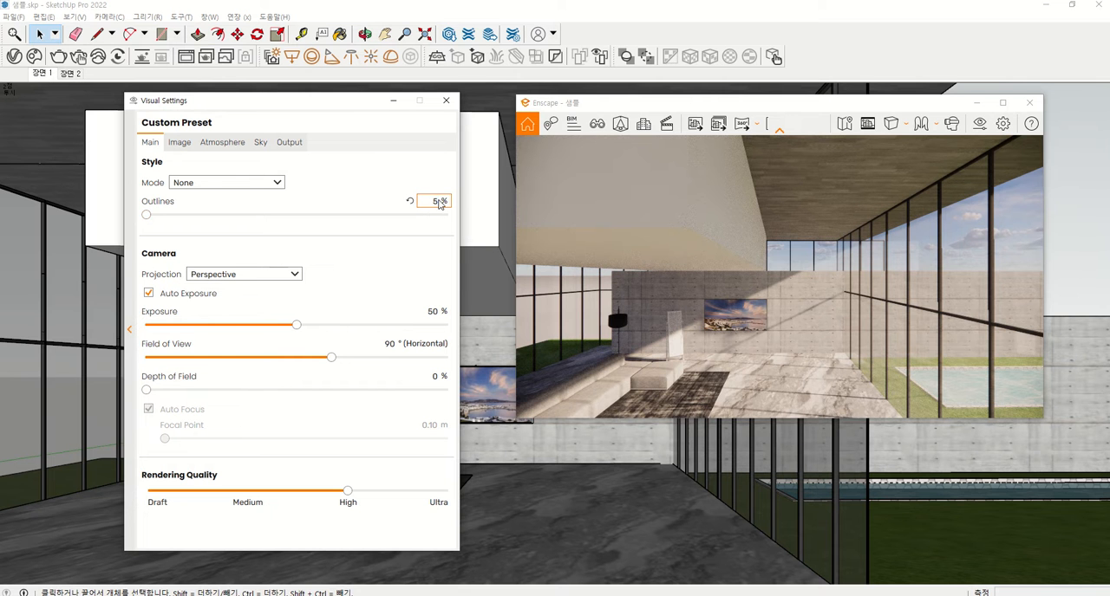
key("Return")
key("BackSpace")
type("7")
key("Return")
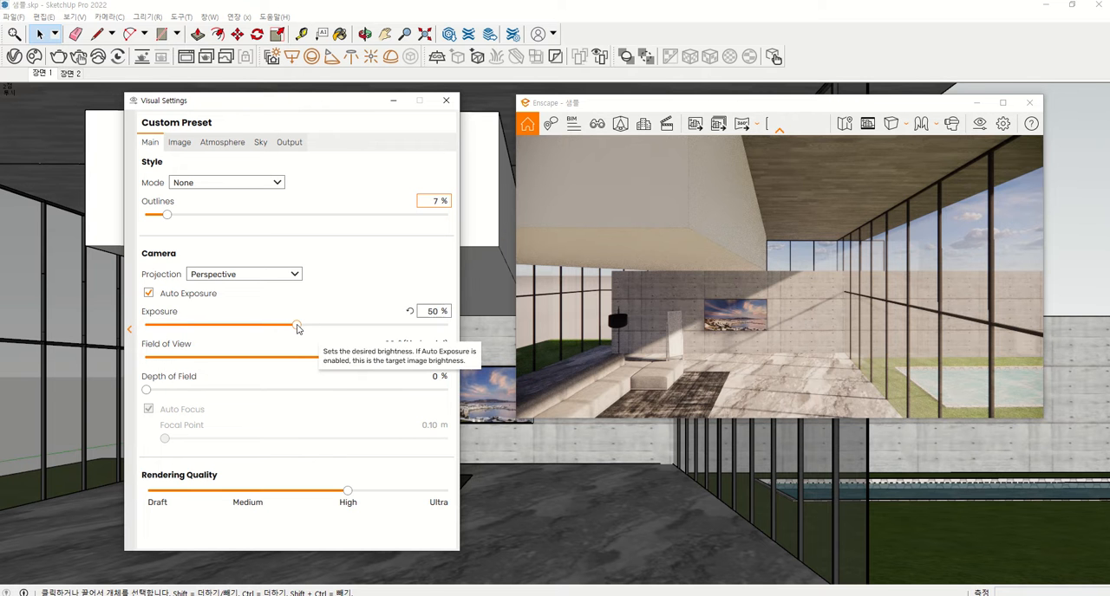
Raise the camera exposure to 59 % with auto exposure enabled
left_click_drag(296, 324, 322, 322)
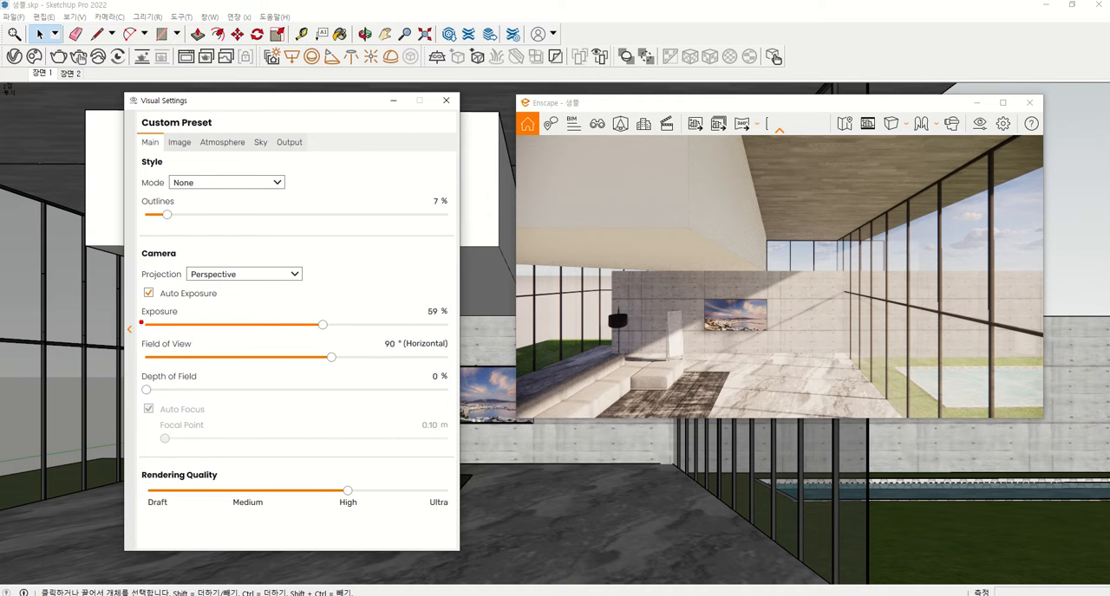
mouse_move(141, 321)
left_mouse_down()
mouse_move(132, 299)
mouse_move(182, 319)
mouse_move(160, 327)
left_mouse_up()
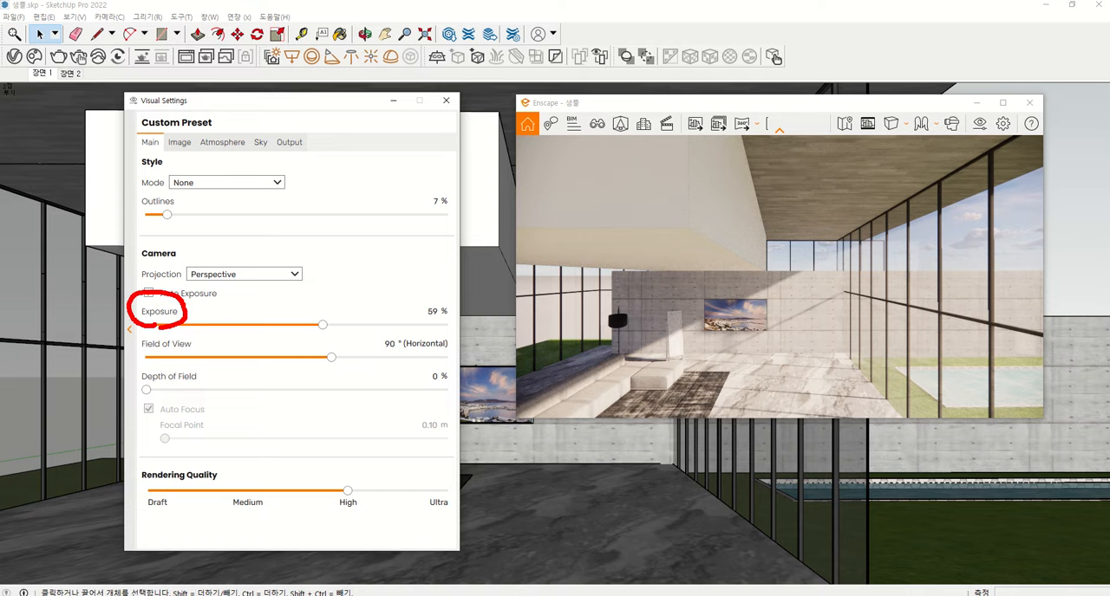
left_click(148, 293)
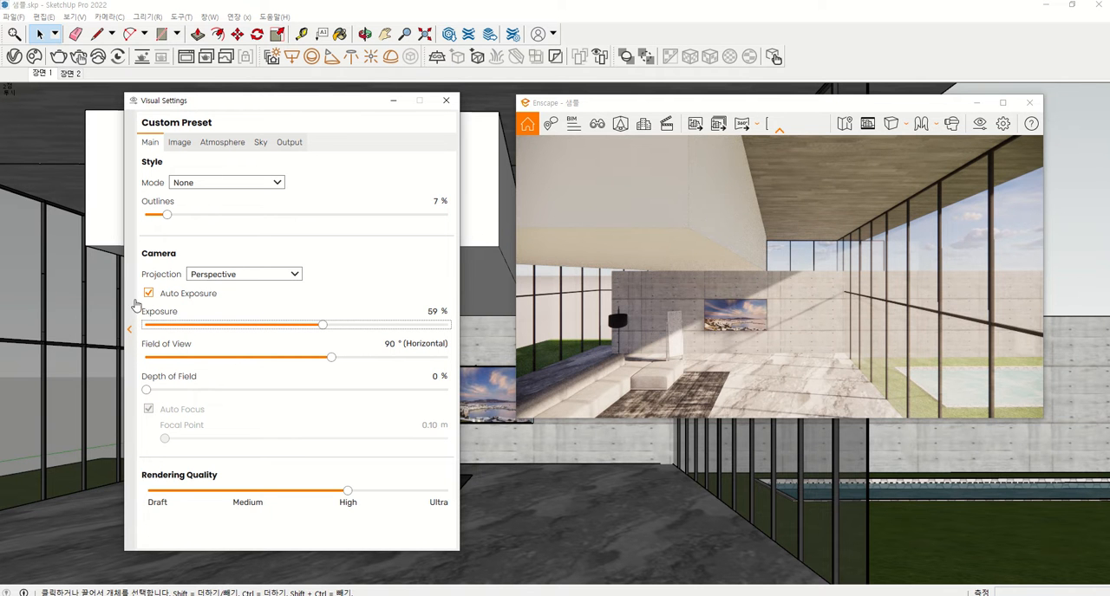
Turn off auto exposure and lower the camera exposure manually to 51 %
left_click(148, 294)
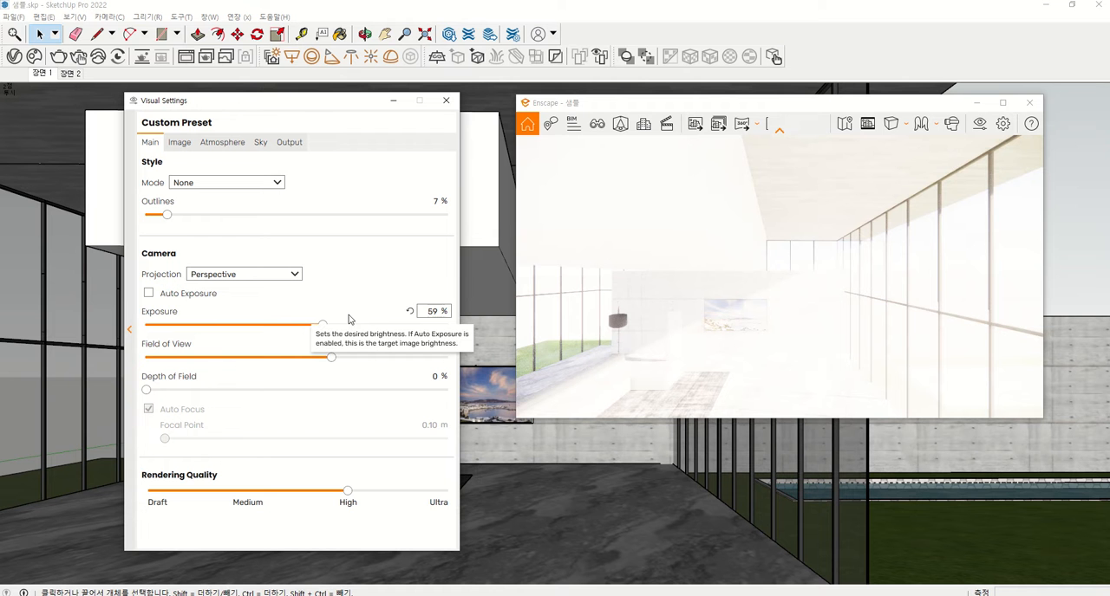
left_click(312, 328)
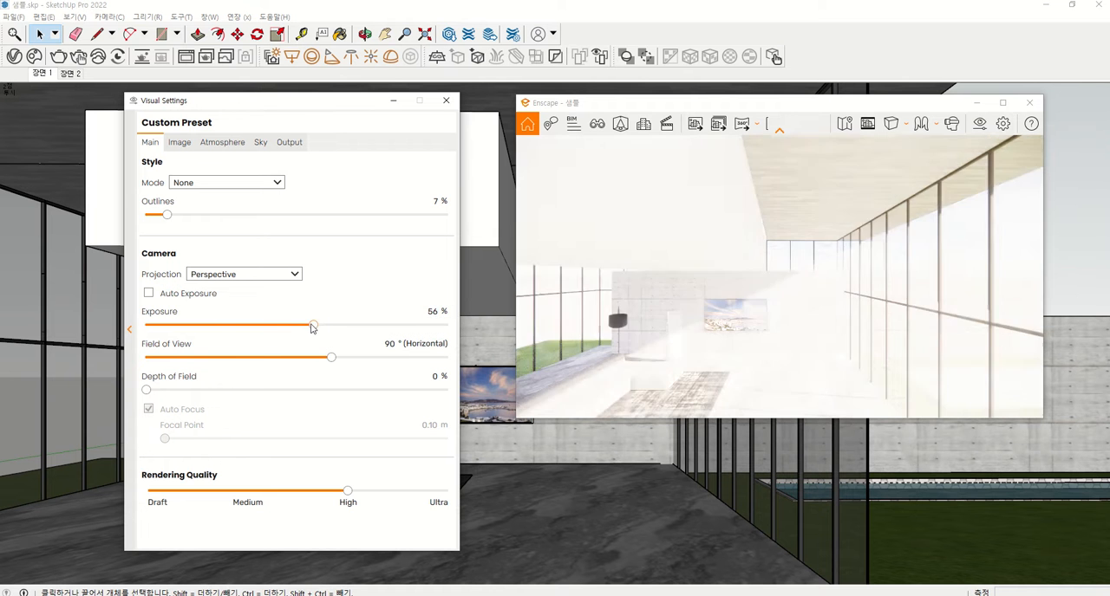
mouse_move(312, 328)
left_mouse_down()
mouse_move(215, 331)
mouse_move(303, 340)
left_mouse_up()
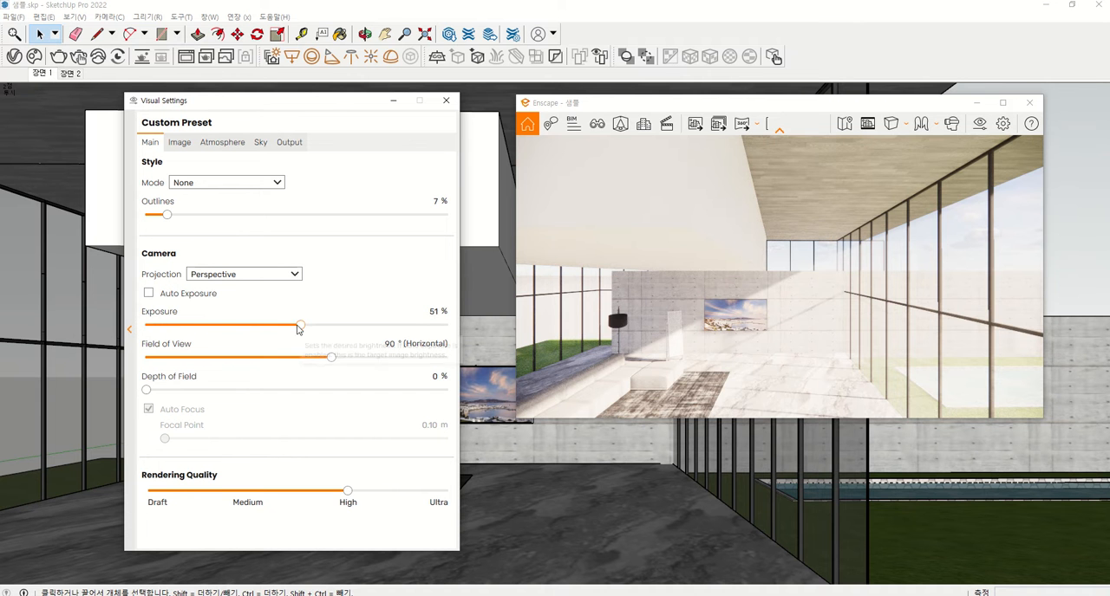
Lower the camera exposure to 40 % and turn auto exposure back on
left_click_drag(298, 327, 263, 332)
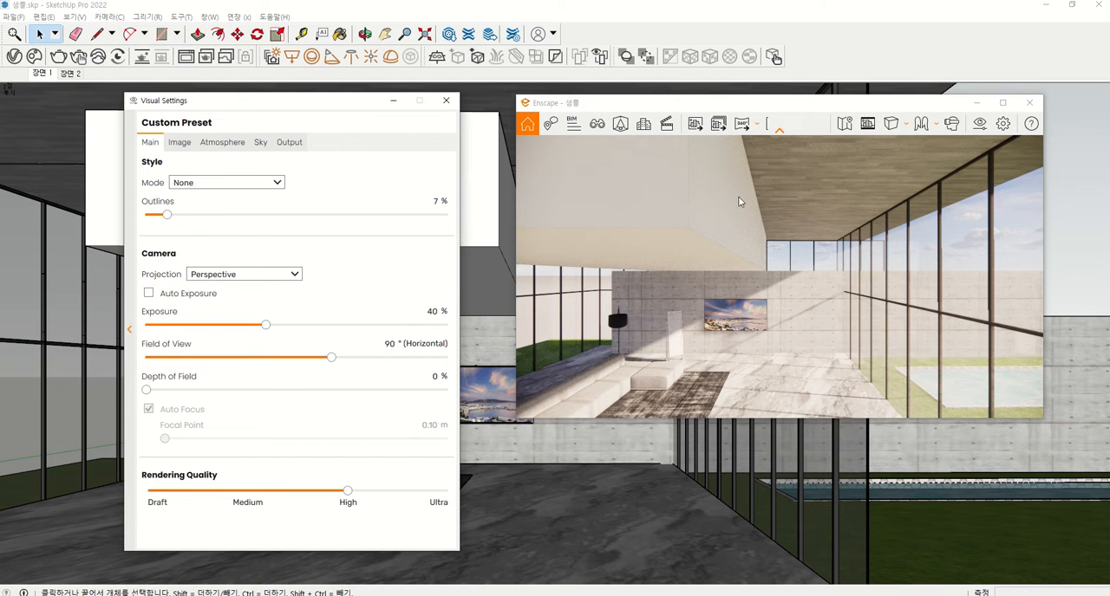
left_click(148, 294)
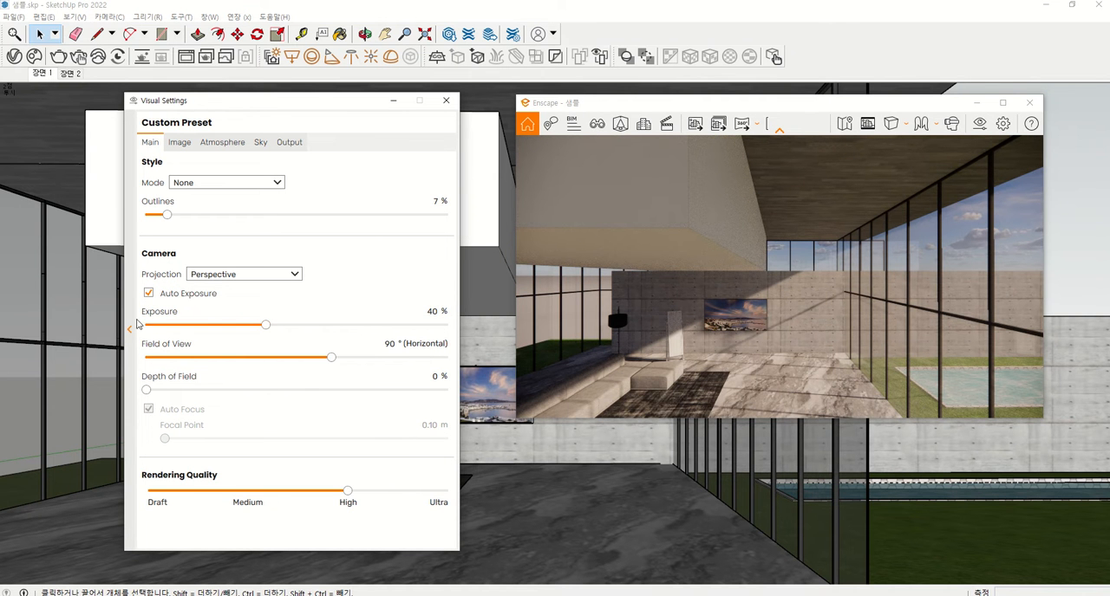
Raise the camera exposure to 67 % with auto exposure enabled
left_click(148, 293)
left_click_drag(268, 325, 347, 327)
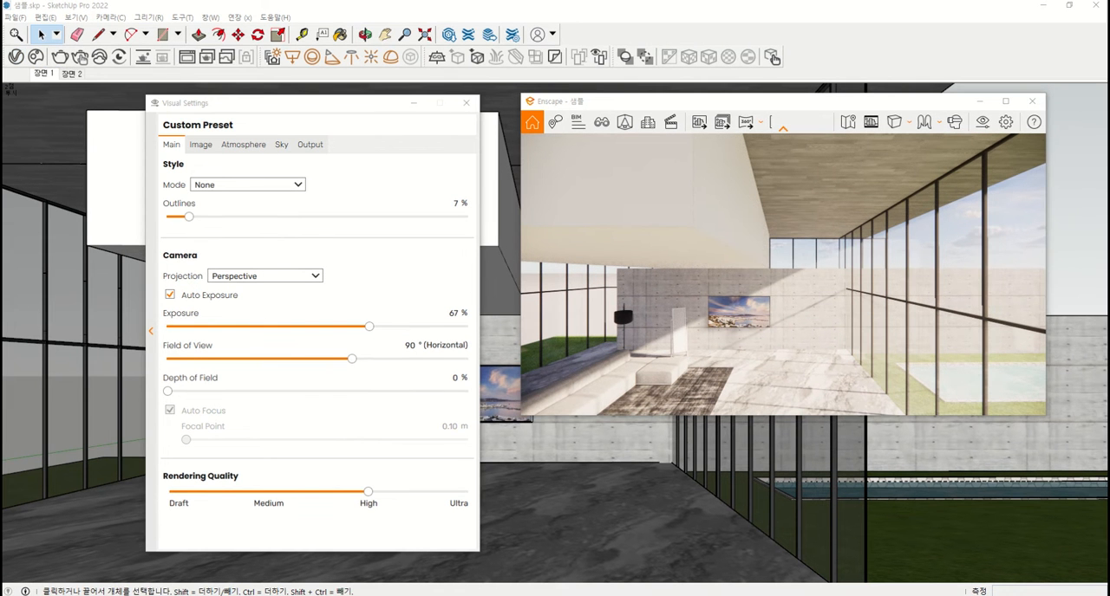
Bring the V-Ray Asset Editor next to the Enscape visual settings and expand its Camera settings to compare the exposure options
left_click_drag(1040, 154, 537, 155)
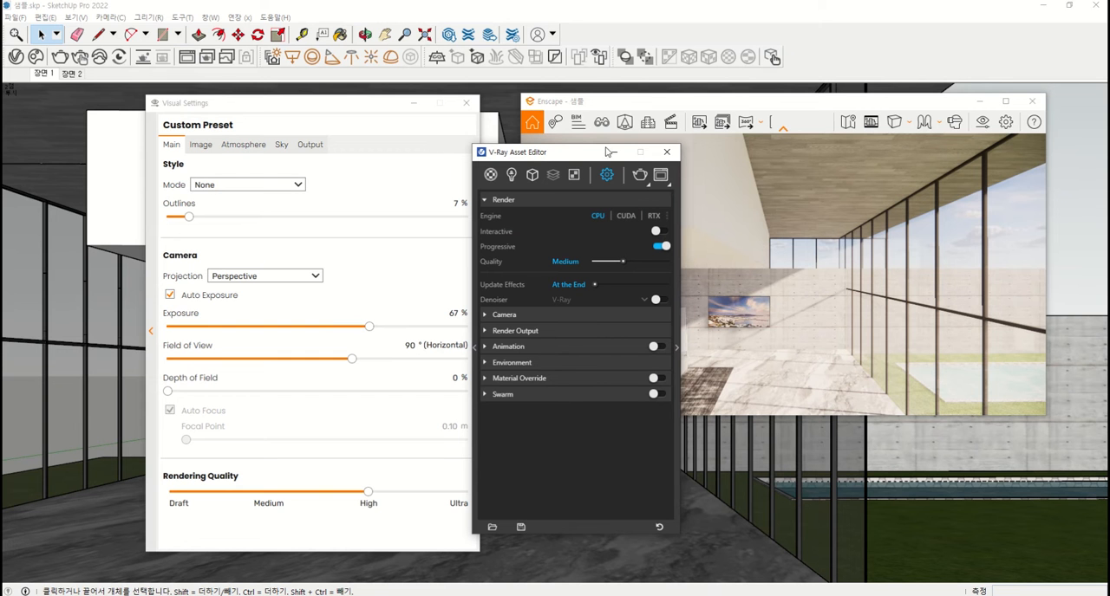
left_click(488, 316)
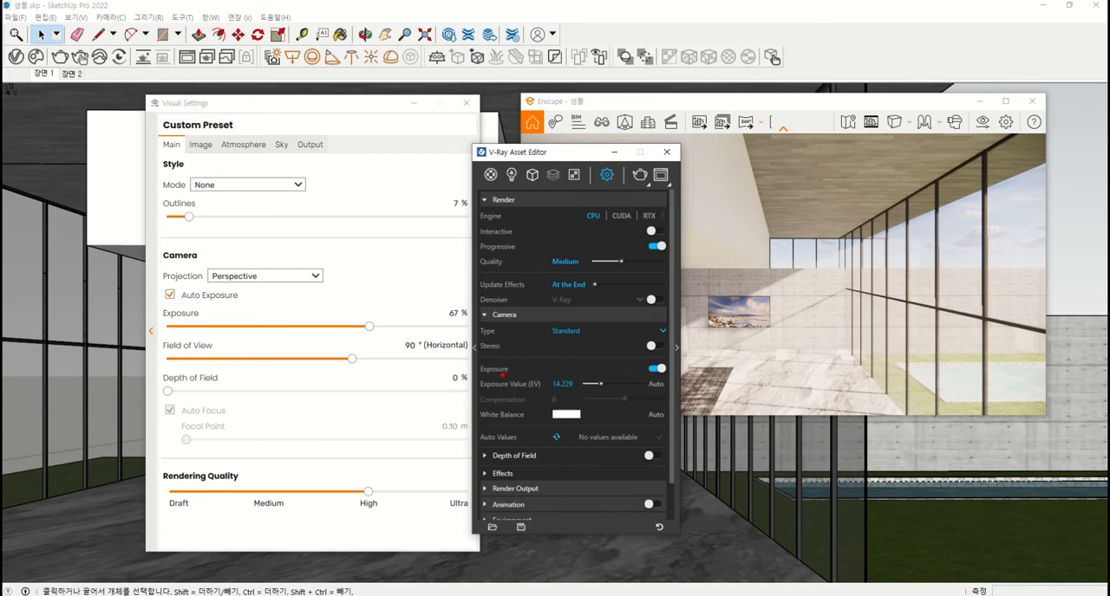
left_click_drag(471, 397, 541, 396)
mouse_move(476, 392)
left_mouse_down()
mouse_move(518, 367)
mouse_move(546, 387)
left_mouse_up()
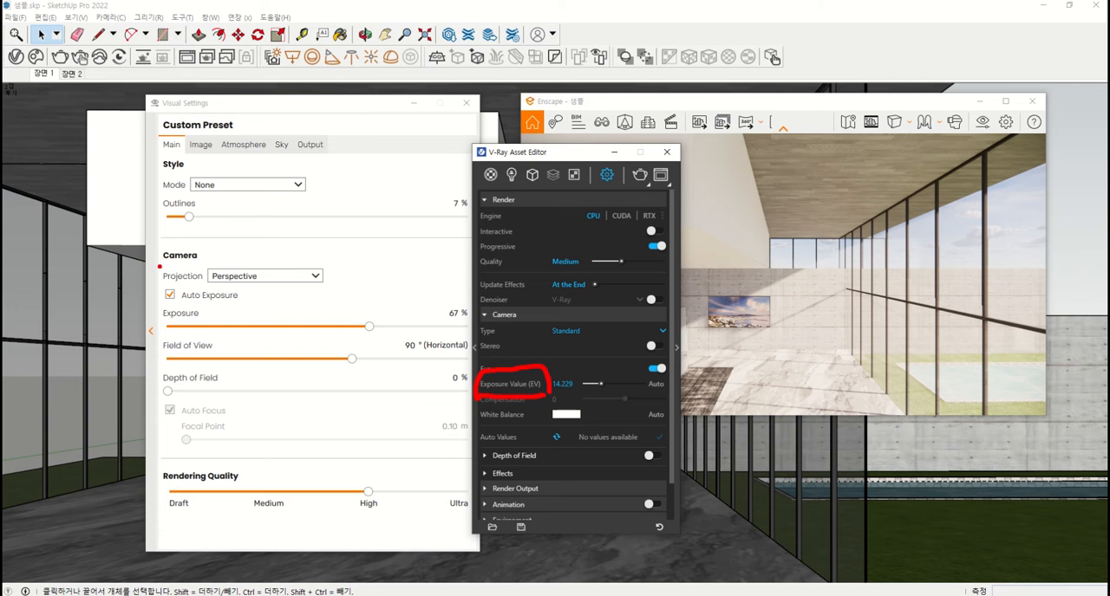
left_click_drag(166, 114, 215, 108)
mouse_move(171, 158)
left_mouse_down()
mouse_move(146, 145)
mouse_move(191, 133)
mouse_move(185, 159)
left_mouse_up()
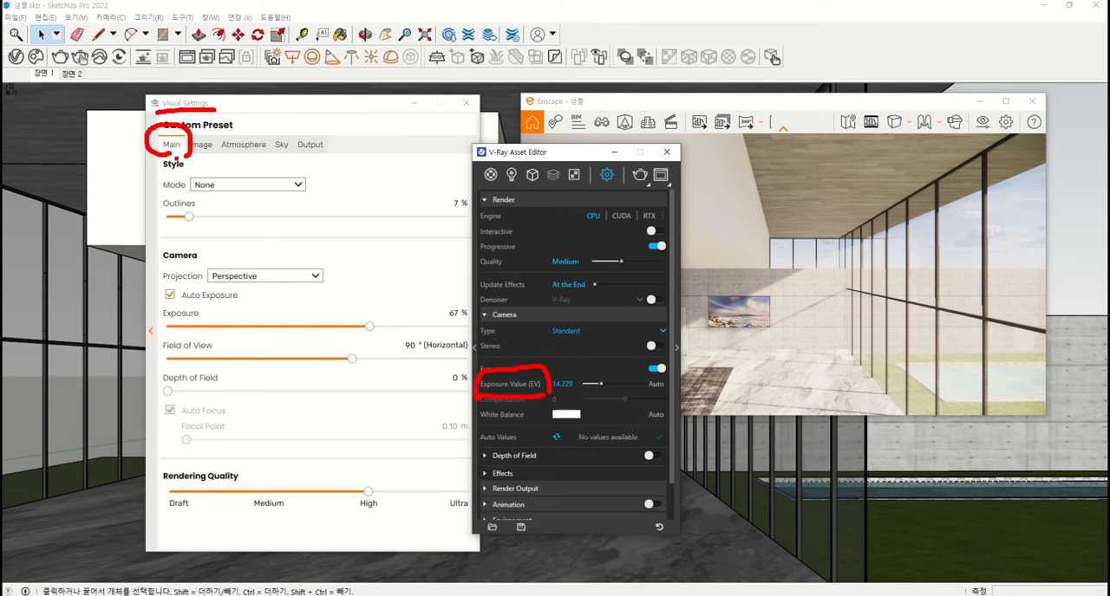
mouse_move(148, 252)
left_mouse_down()
mouse_move(204, 267)
mouse_move(206, 241)
mouse_move(156, 243)
left_mouse_up()
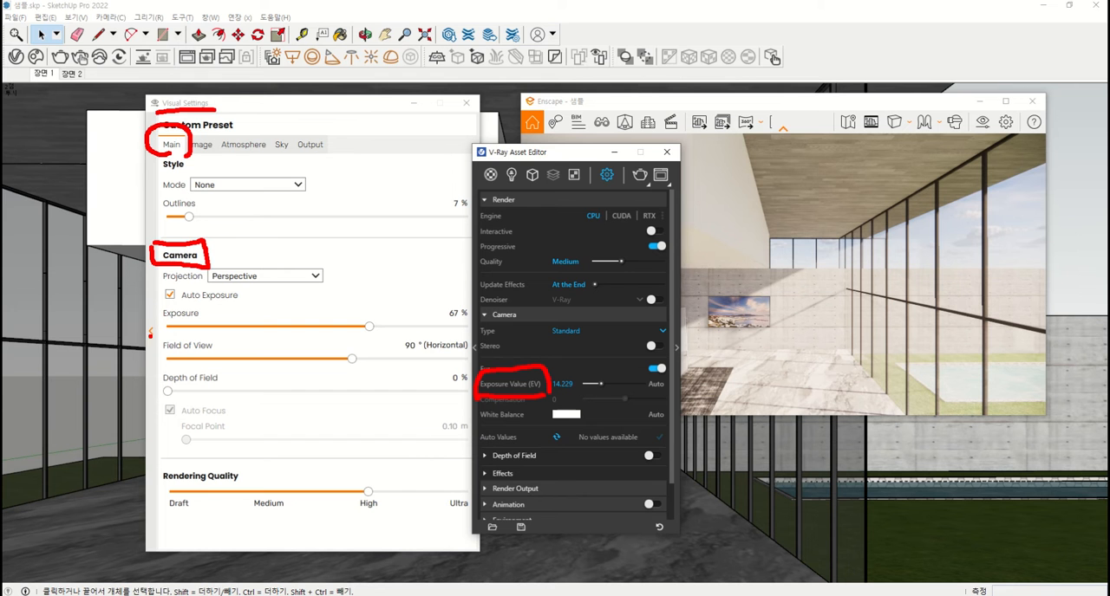
mouse_move(167, 334)
left_mouse_down()
mouse_move(150, 303)
mouse_move(177, 279)
mouse_move(242, 289)
mouse_move(236, 317)
mouse_move(164, 333)
left_mouse_up()
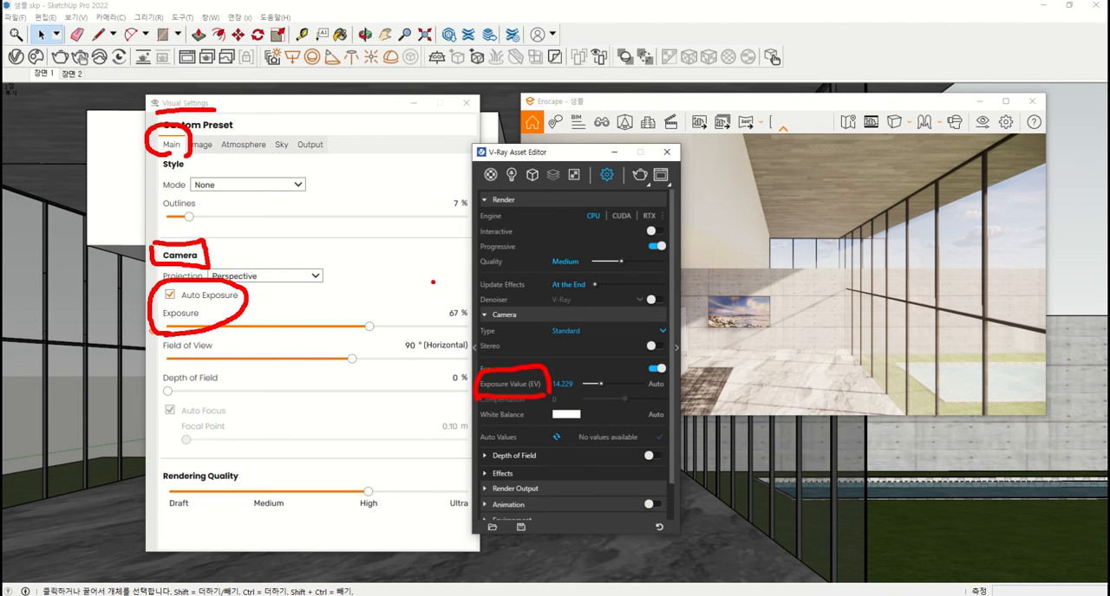
mouse_move(358, 284)
left_mouse_down()
mouse_move(378, 315)
mouse_move(391, 285)
mouse_move(401, 300)
mouse_move(411, 295)
mouse_move(418, 338)
mouse_move(430, 333)
left_mouse_up()
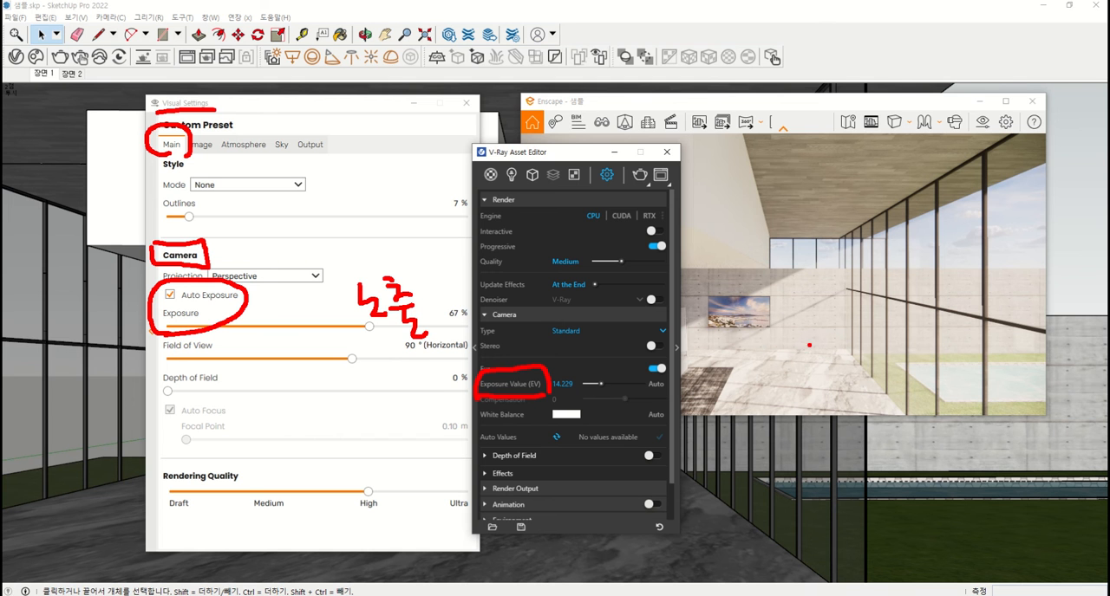
mouse_move(787, 345)
left_mouse_down()
mouse_move(858, 184)
mouse_move(802, 336)
left_mouse_up()
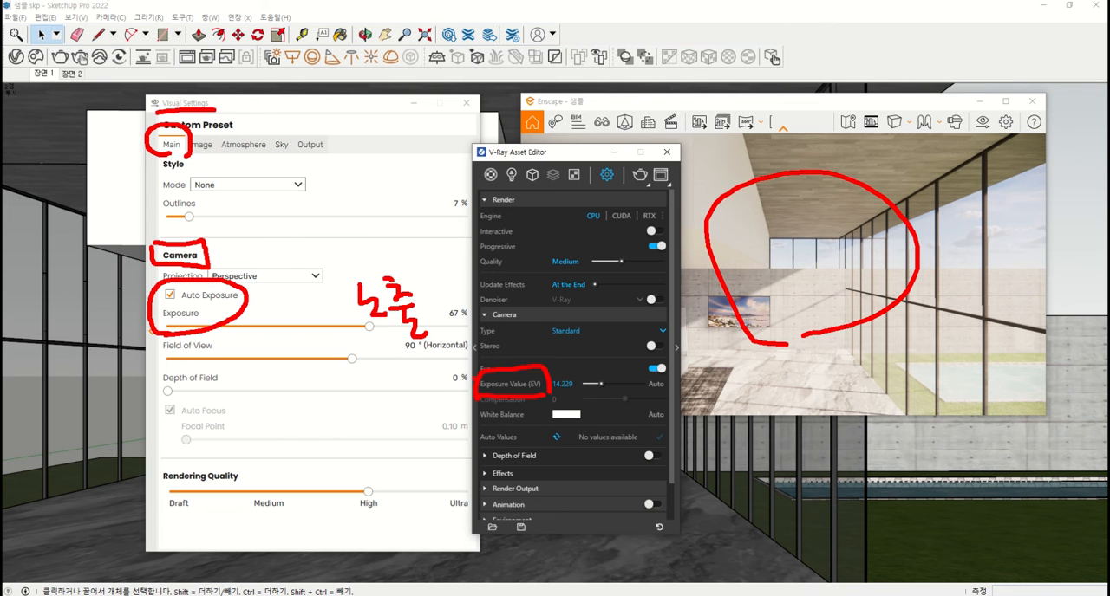